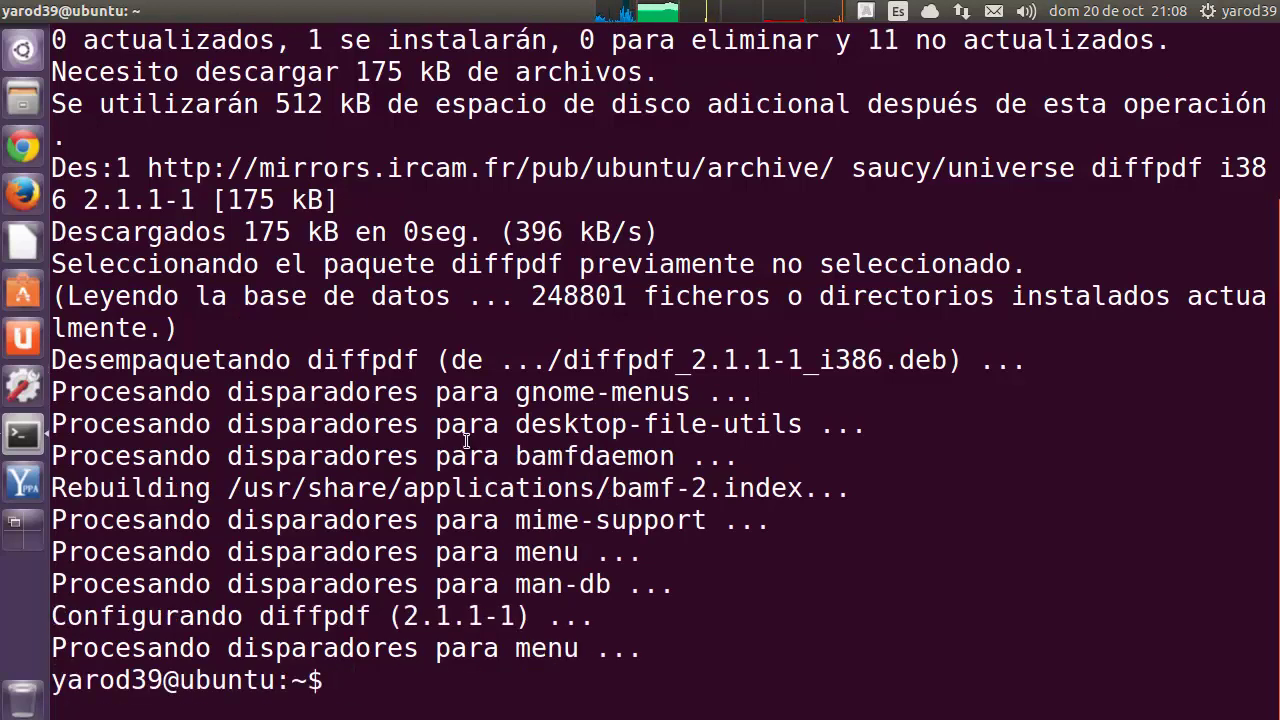
Step: Close the terminal window and launch PDF Chain from the installed applications
{"action": "mouse_move", "coordinate": [12, 12]}
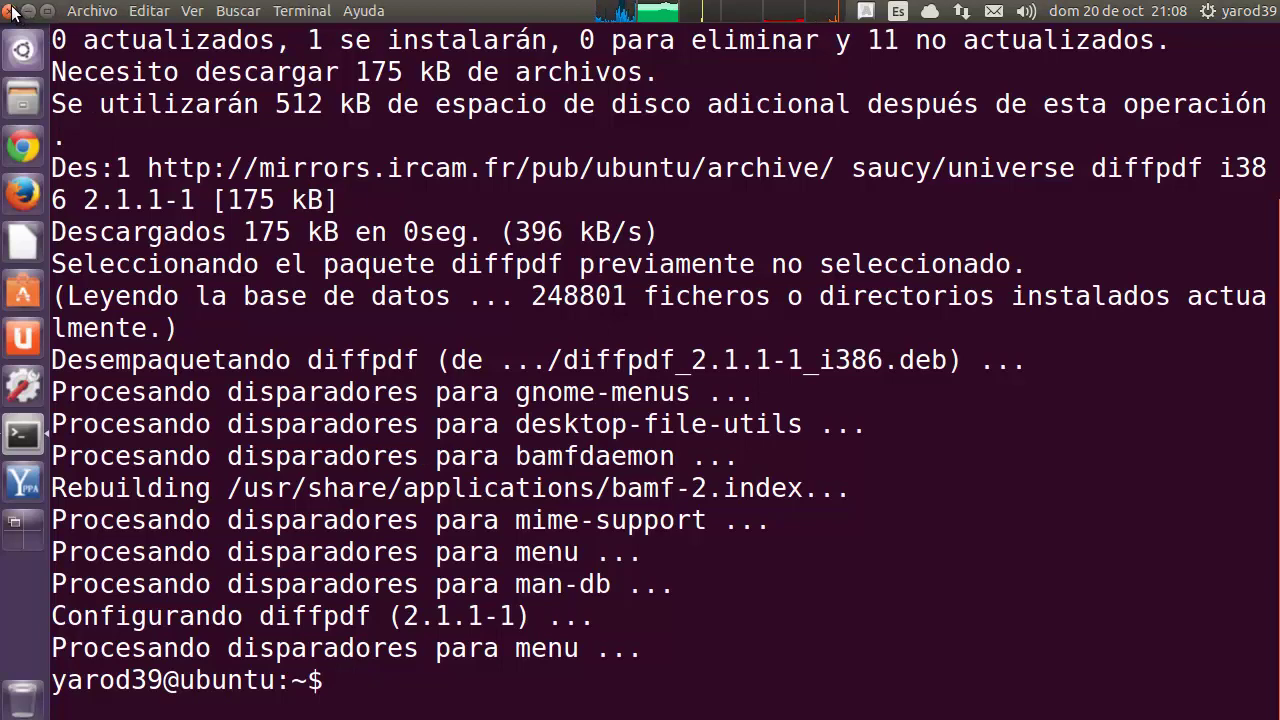
{"action": "left_click", "coordinate": [12, 11]}
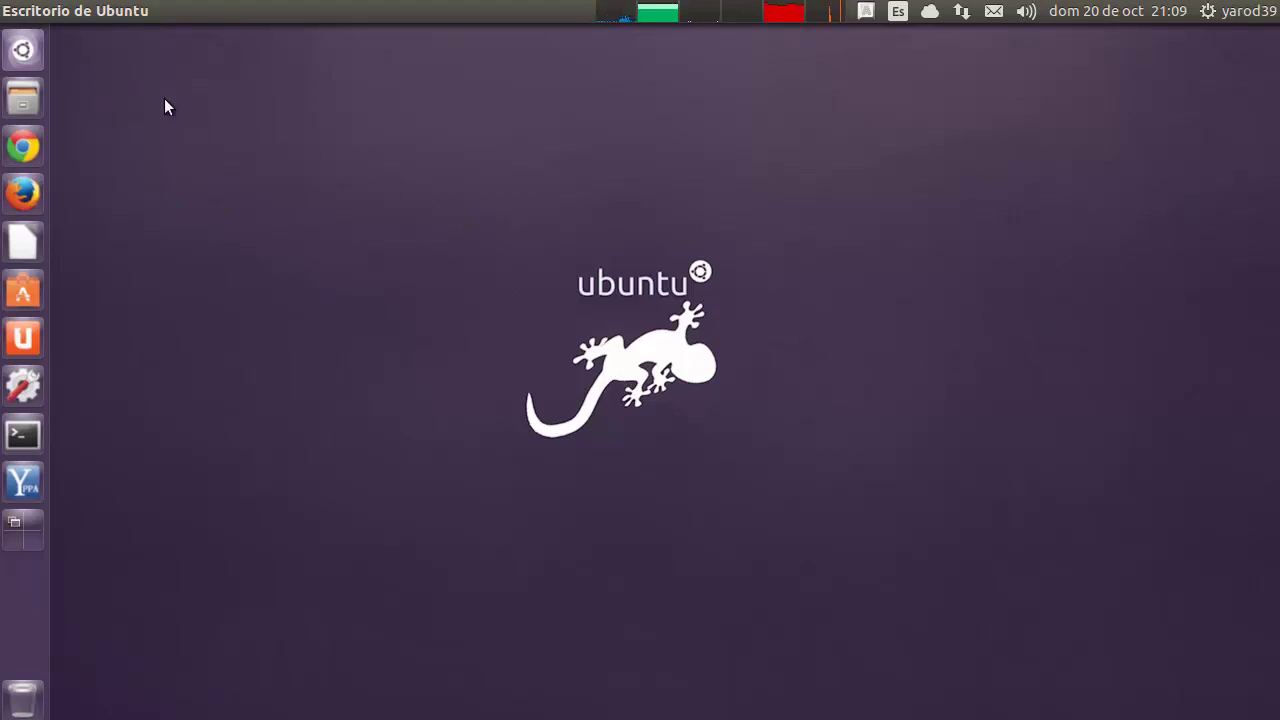
{"action": "left_click", "coordinate": [25, 51]}
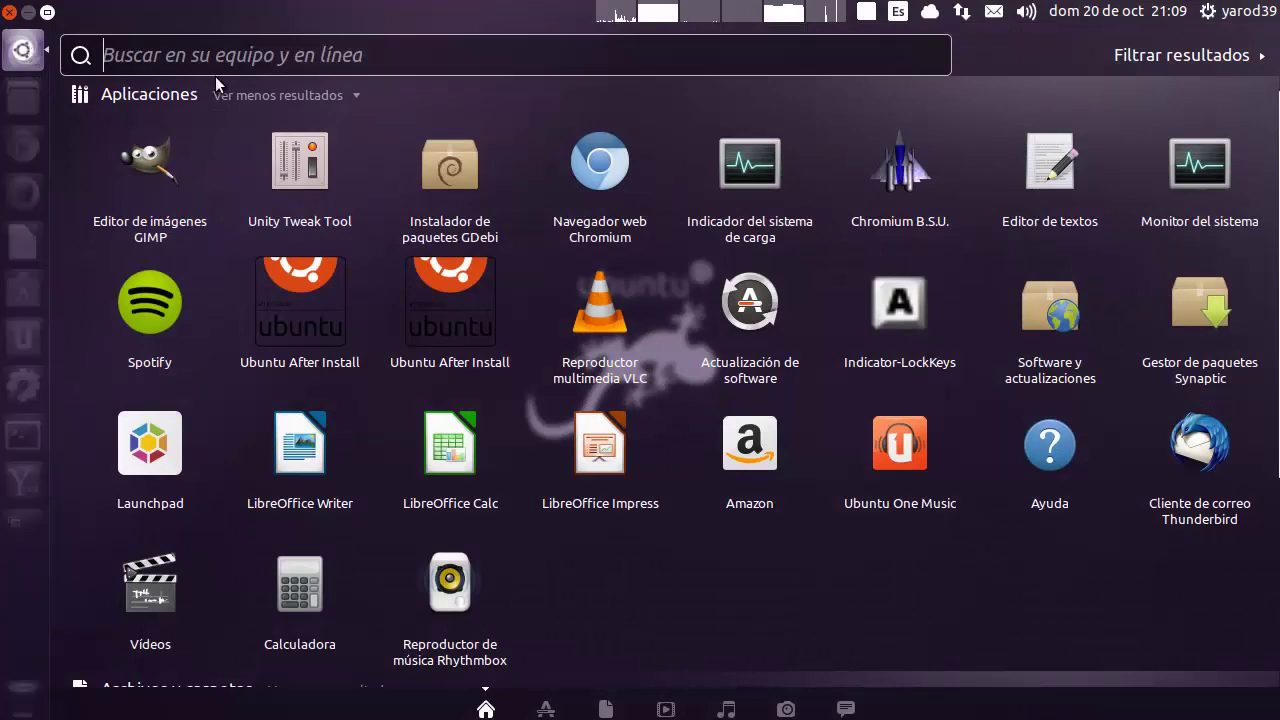
{"action": "left_click", "coordinate": [546, 709]}
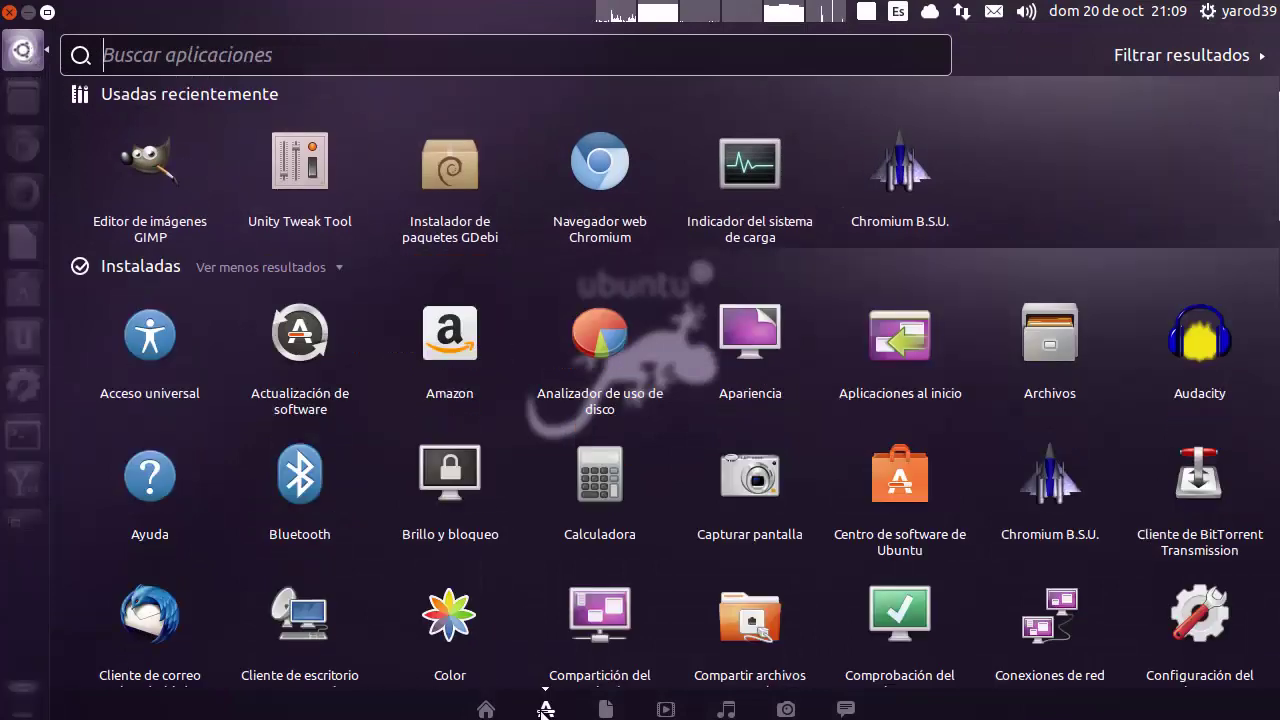
{"action": "scroll", "coordinate": [808, 415], "scroll_direction": "down", "scroll_amount": 3}
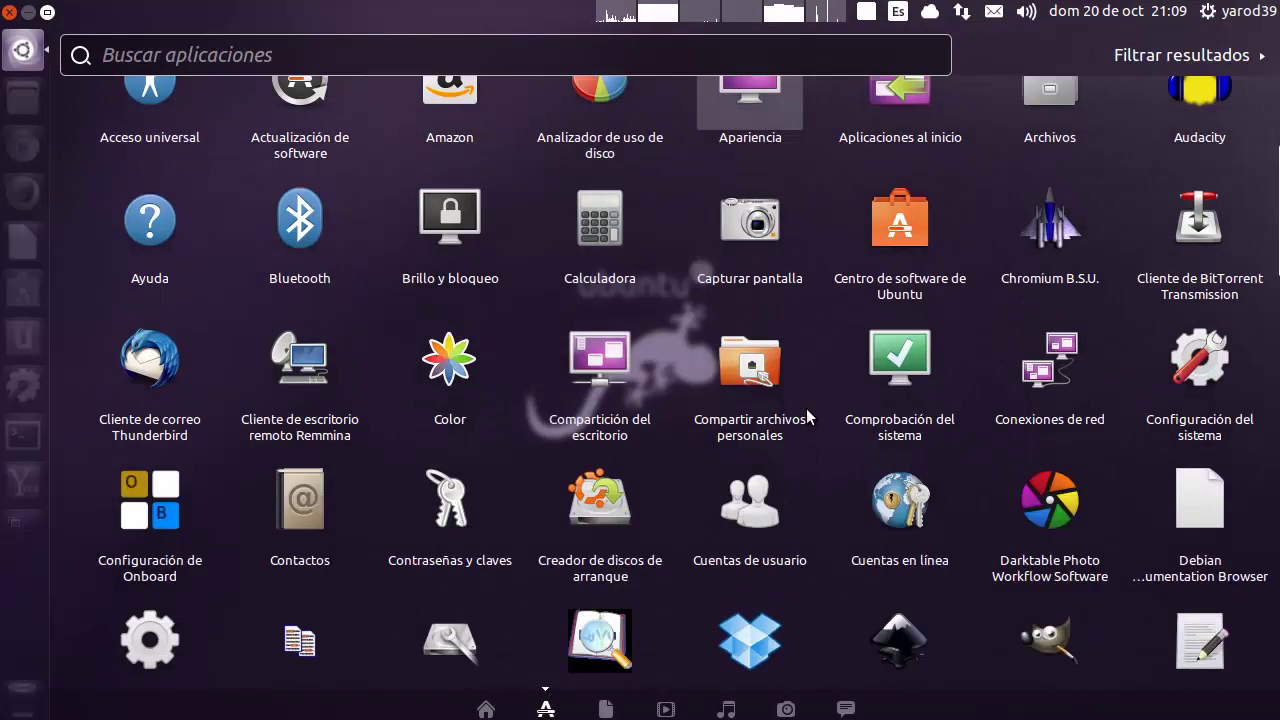
{"action": "scroll", "coordinate": [806, 408], "scroll_direction": "down", "scroll_amount": 5}
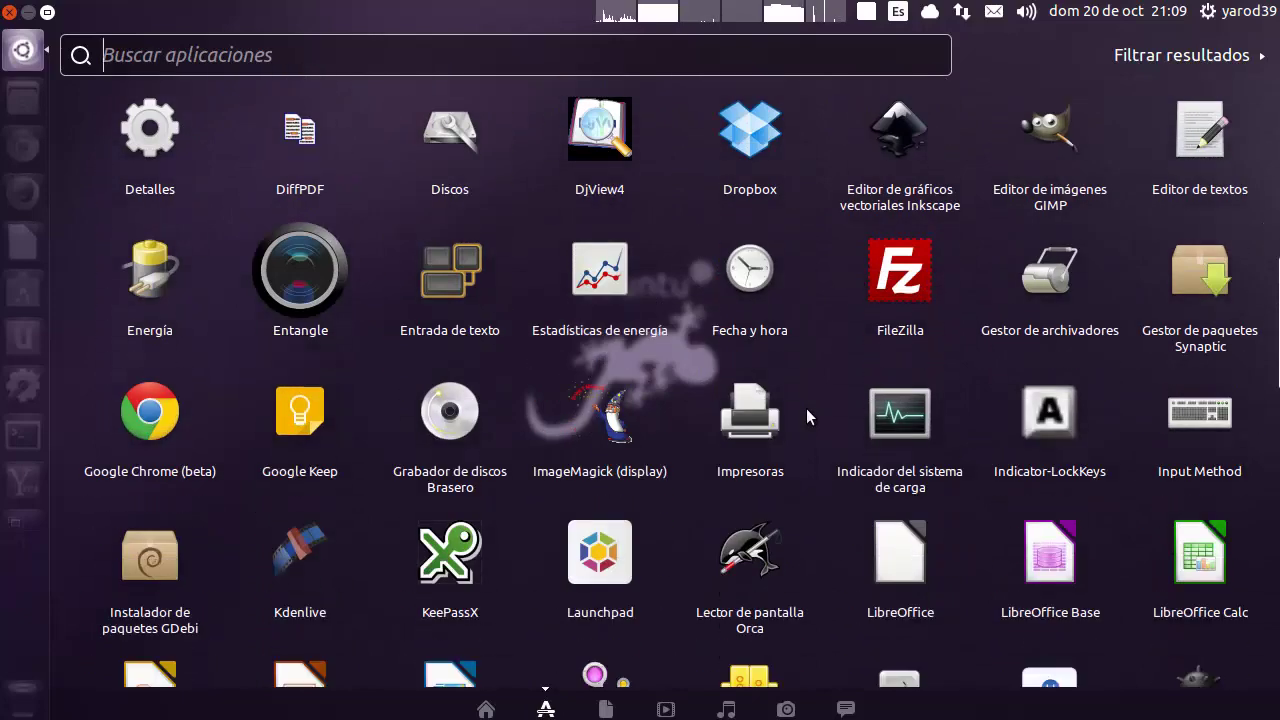
{"action": "scroll", "coordinate": [806, 408], "scroll_direction": "down", "scroll_amount": 2}
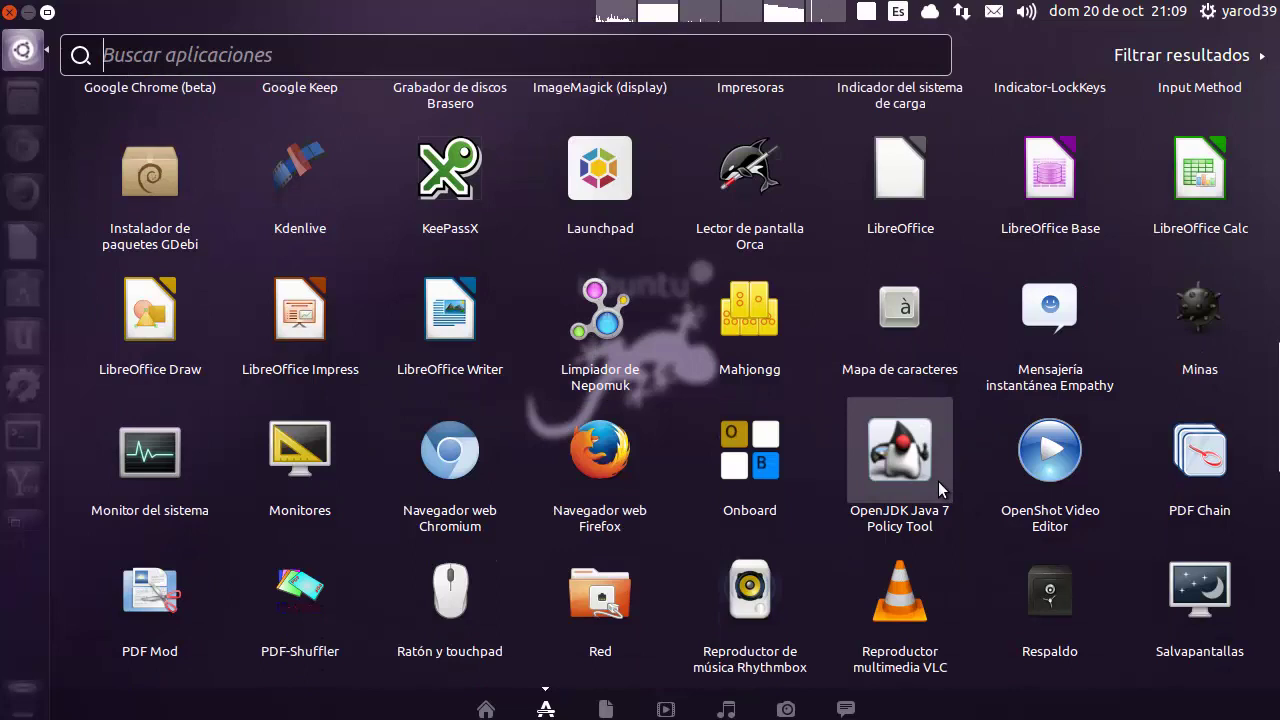
{"action": "left_click", "coordinate": [1201, 458]}
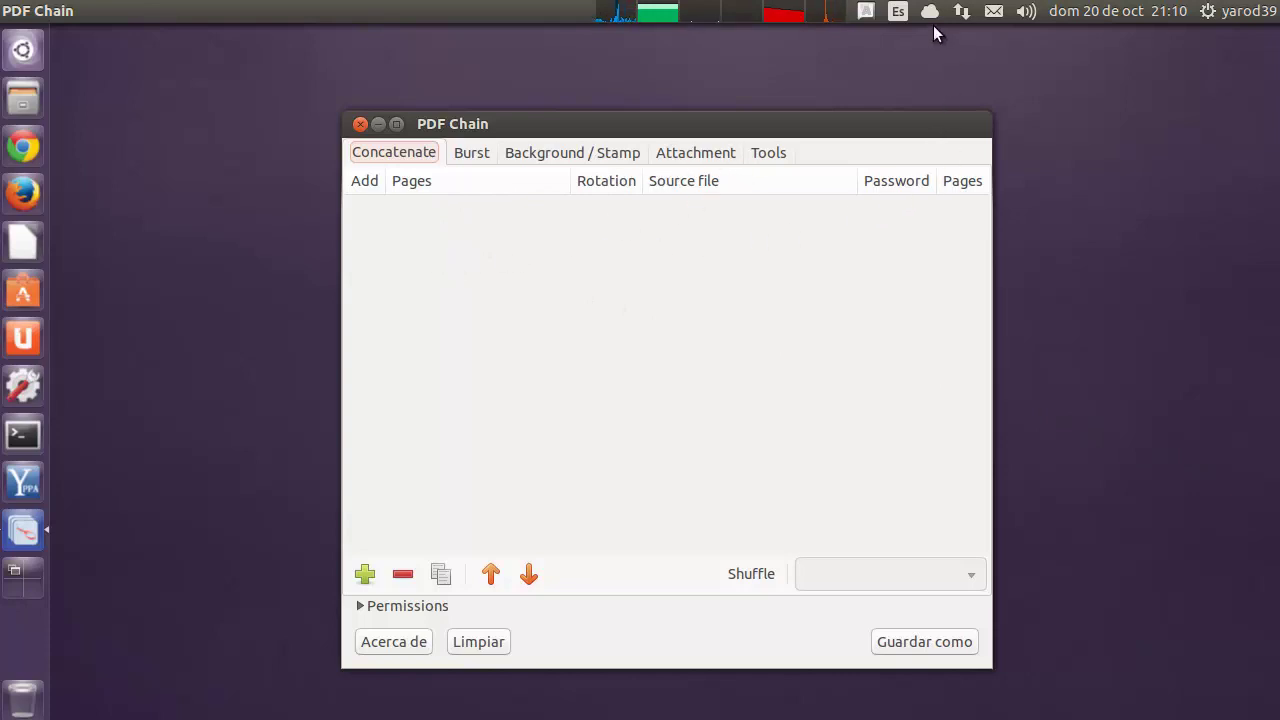
Step: View the Ubuntu One folder in the file manager and return to PDF Chain
{"action": "left_click", "coordinate": [24, 98]}
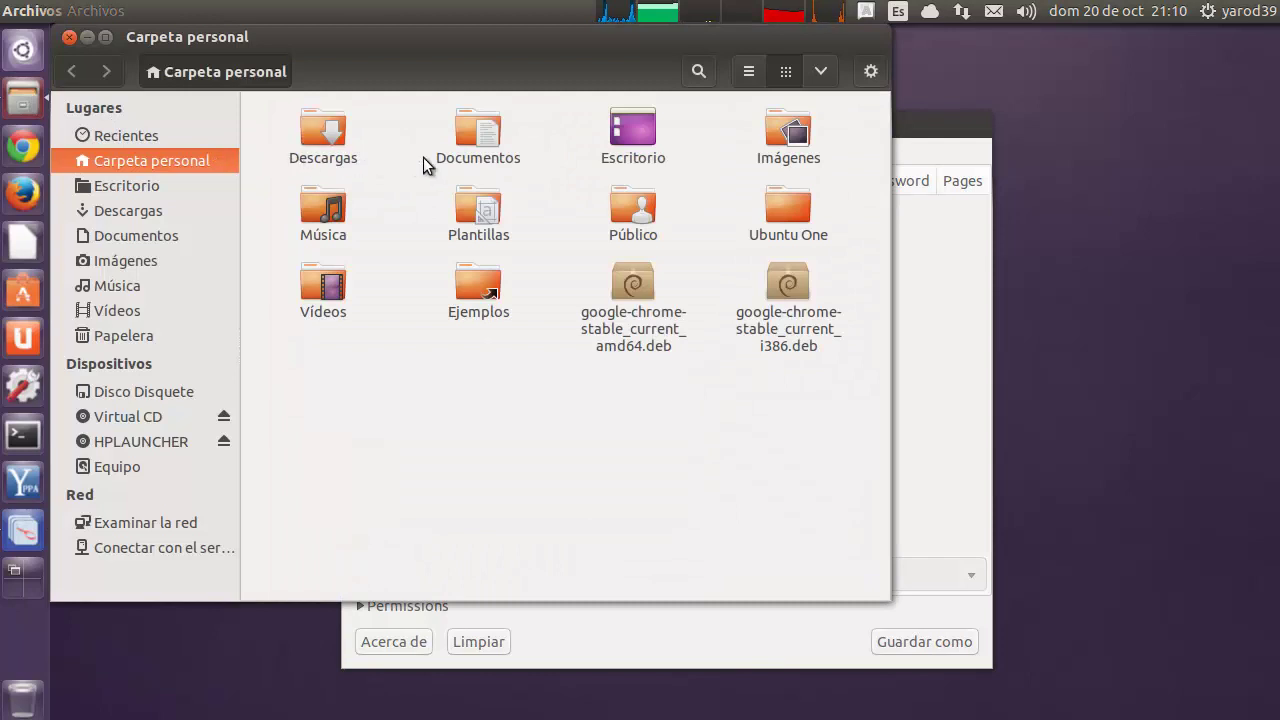
{"action": "double_click", "coordinate": [778, 213]}
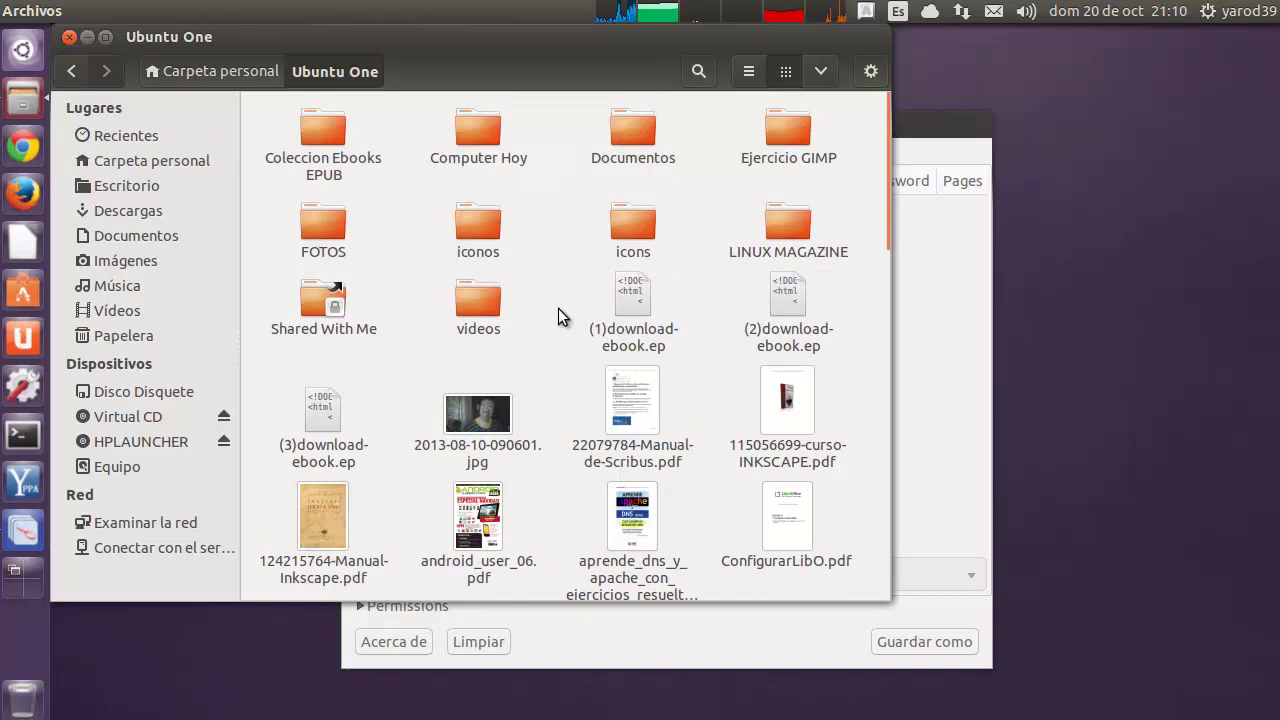
{"action": "left_click", "coordinate": [934, 395]}
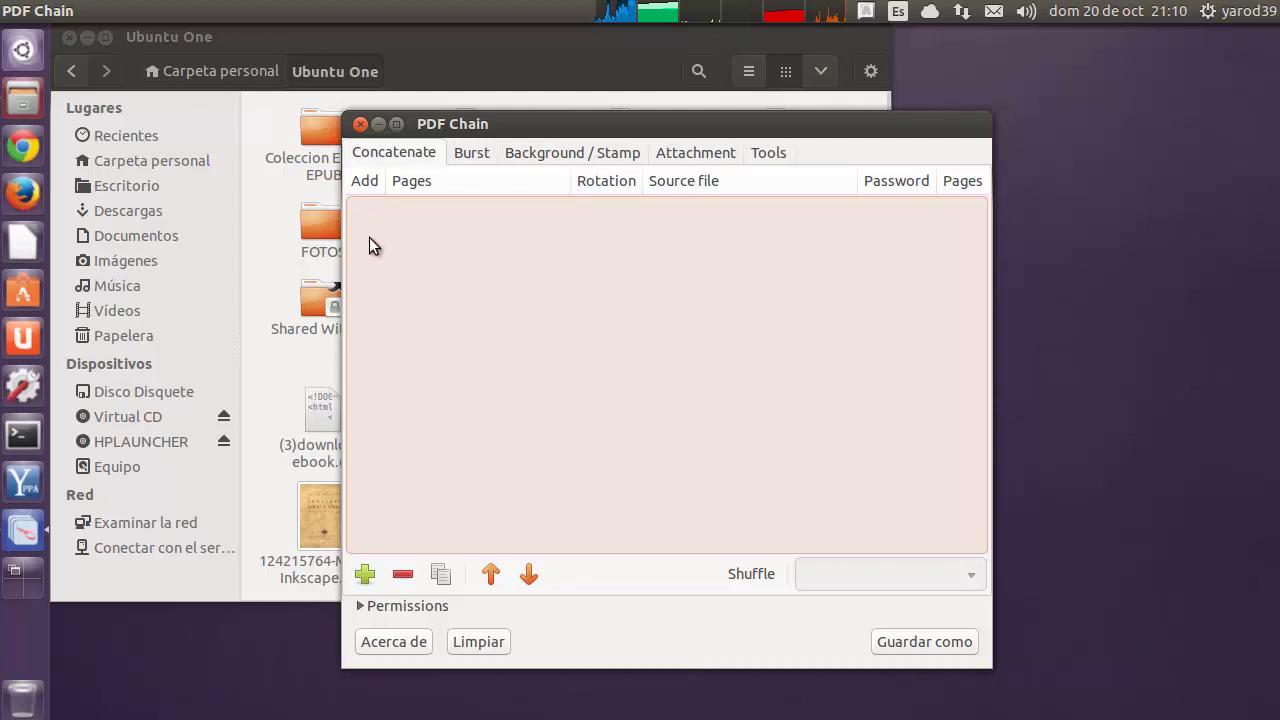
Step: Add 001-001_PortadaLM93.pdf from the home folder's Ubuntu One/LINUX MAGAZINE/93 subfolder to the Concatenate list
{"action": "left_click", "coordinate": [362, 573]}
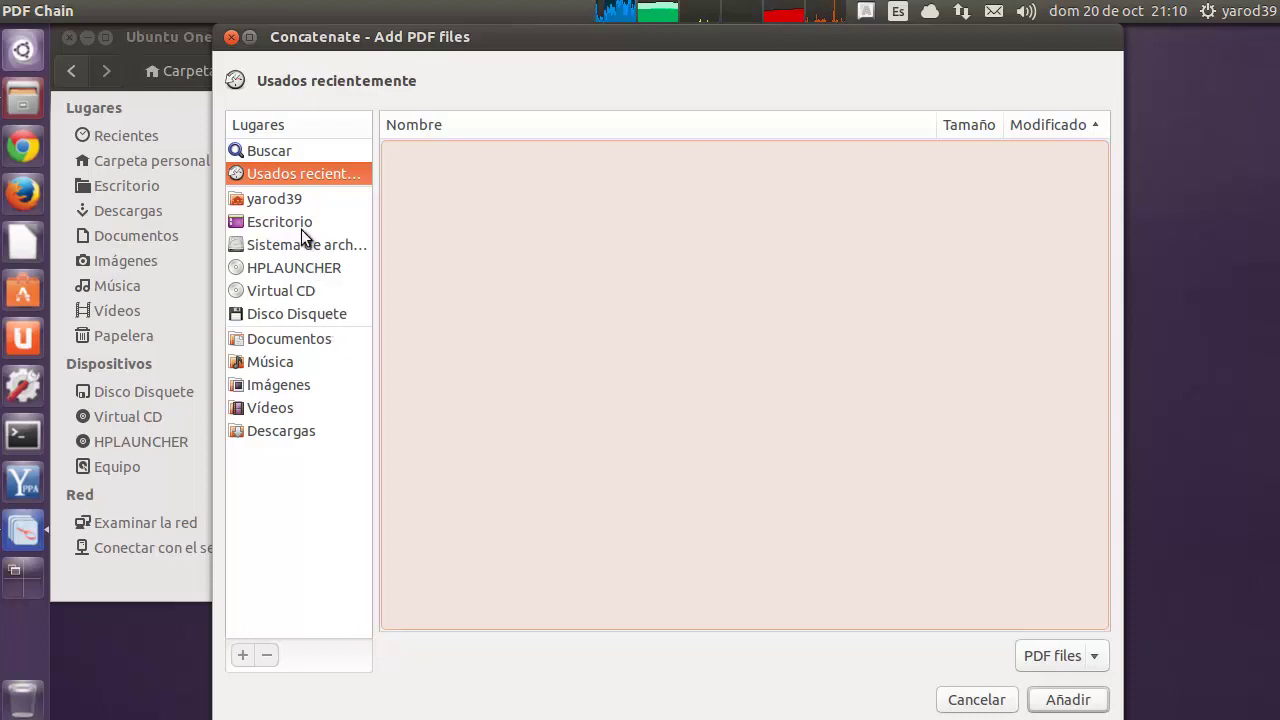
{"action": "left_click", "coordinate": [293, 201]}
{"action": "left_click", "coordinate": [439, 314]}
{"action": "double_click", "coordinate": [439, 314]}
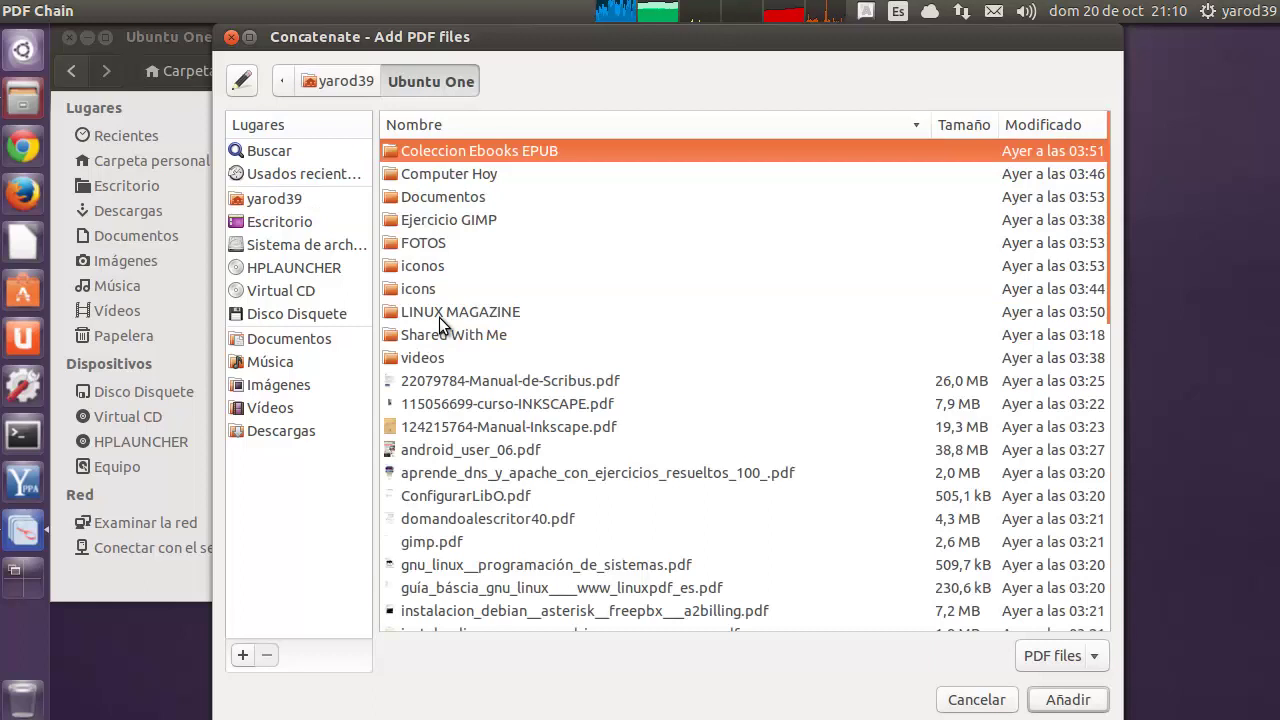
{"action": "left_click", "coordinate": [439, 313]}
{"action": "double_click", "coordinate": [439, 313]}
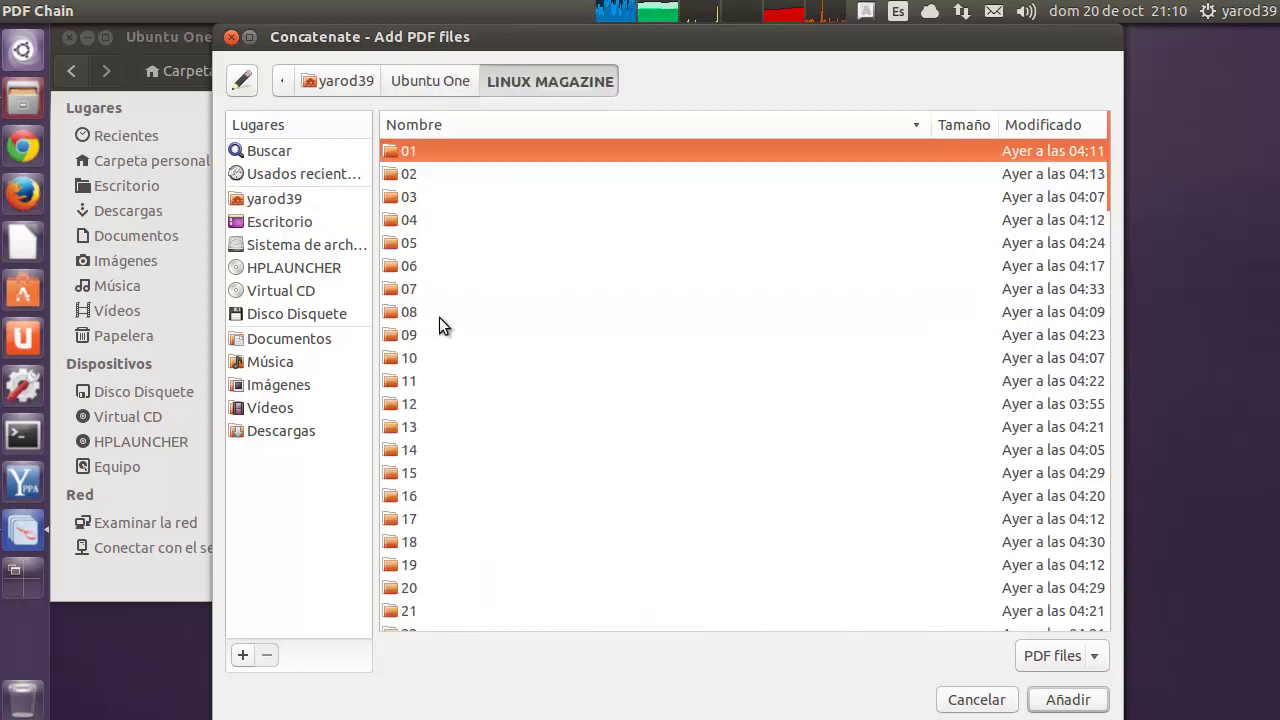
{"action": "scroll", "coordinate": [439, 317], "scroll_direction": "down", "scroll_amount": 19}
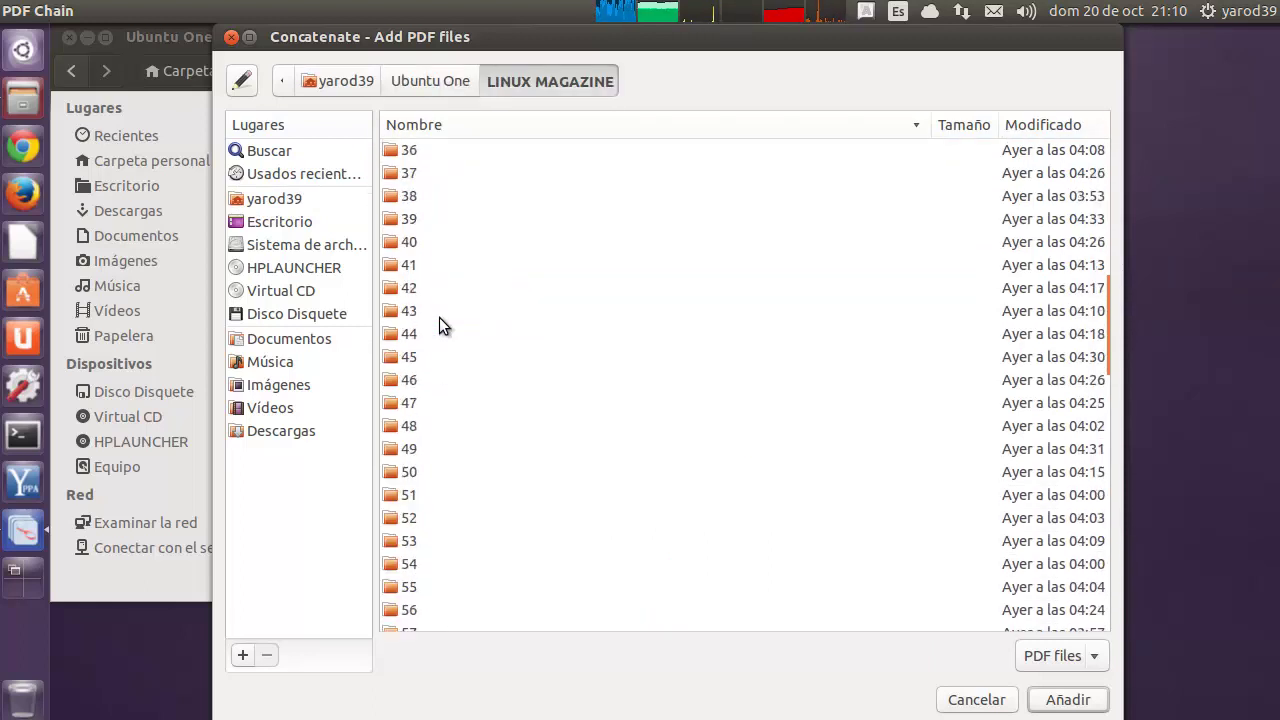
{"action": "scroll", "coordinate": [439, 317], "scroll_direction": "down", "scroll_amount": 14}
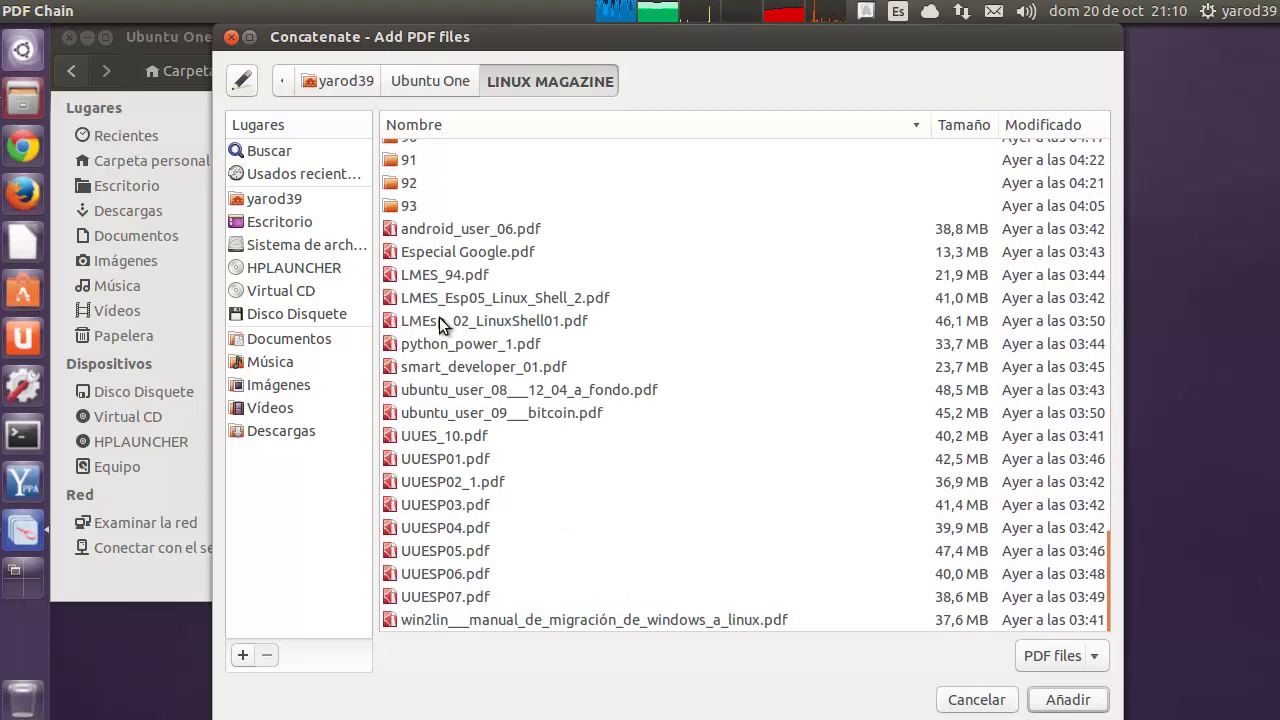
{"action": "left_click", "coordinate": [431, 207]}
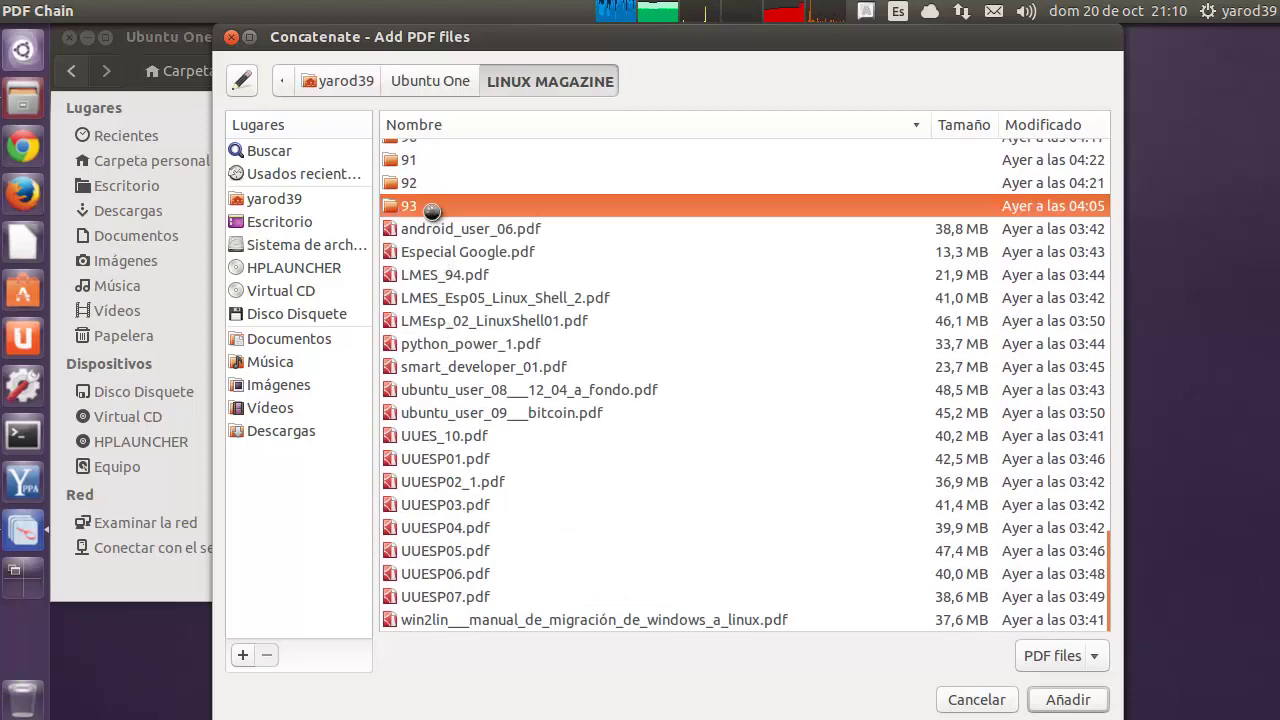
{"action": "double_click", "coordinate": [431, 207]}
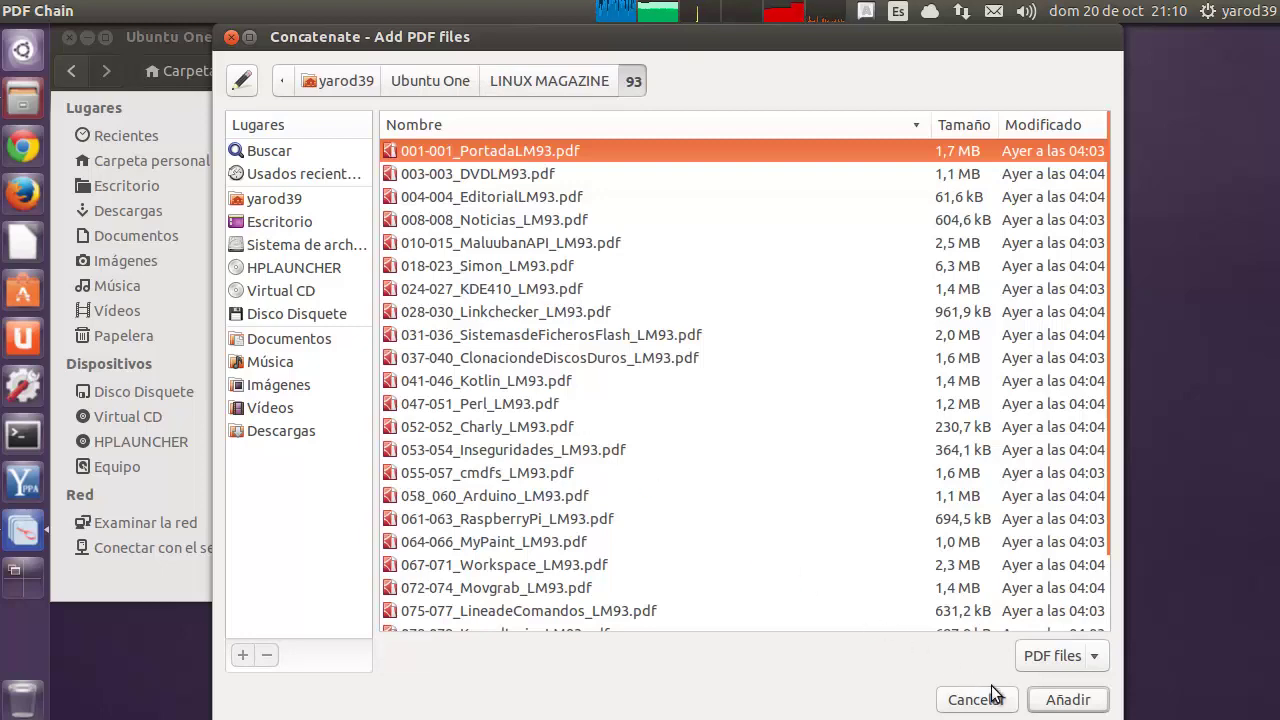
{"action": "left_click", "coordinate": [1073, 701]}
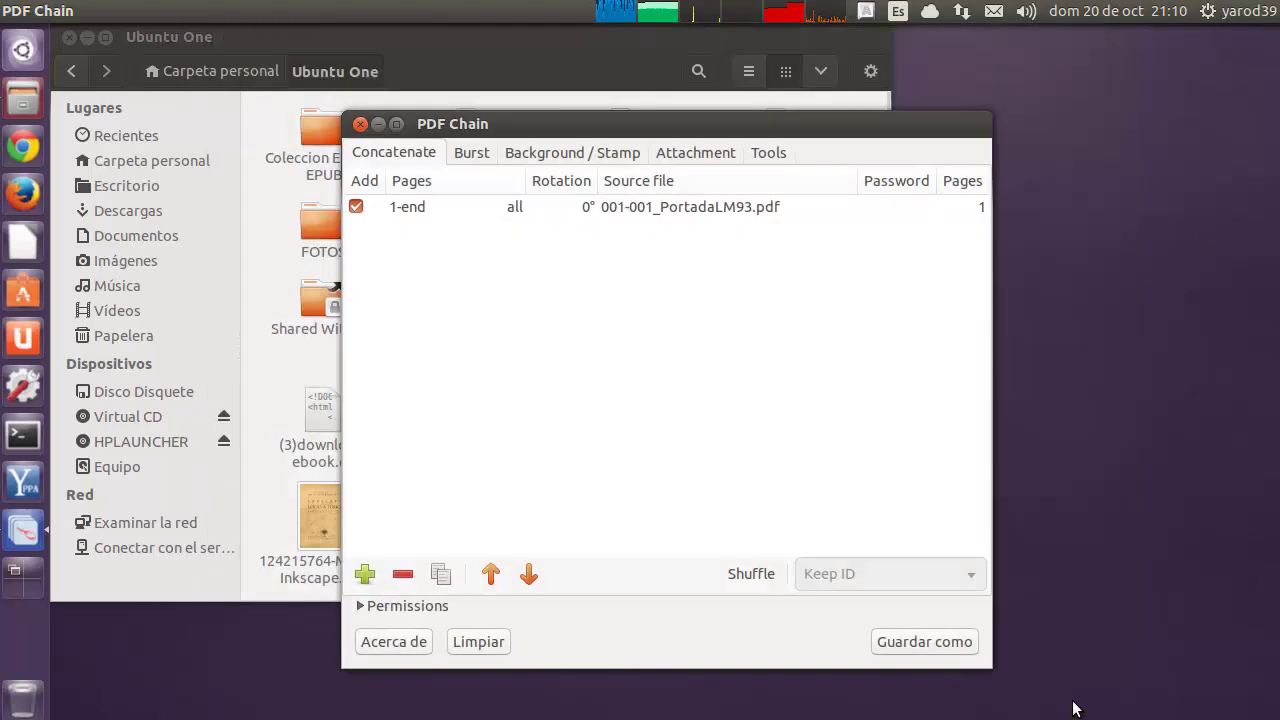
Step: Add Calma.pdf from the Ubuntu One/LINUX MAGAZINE/02 folder as the second file in the Concatenate list
{"action": "left_click", "coordinate": [364, 578]}
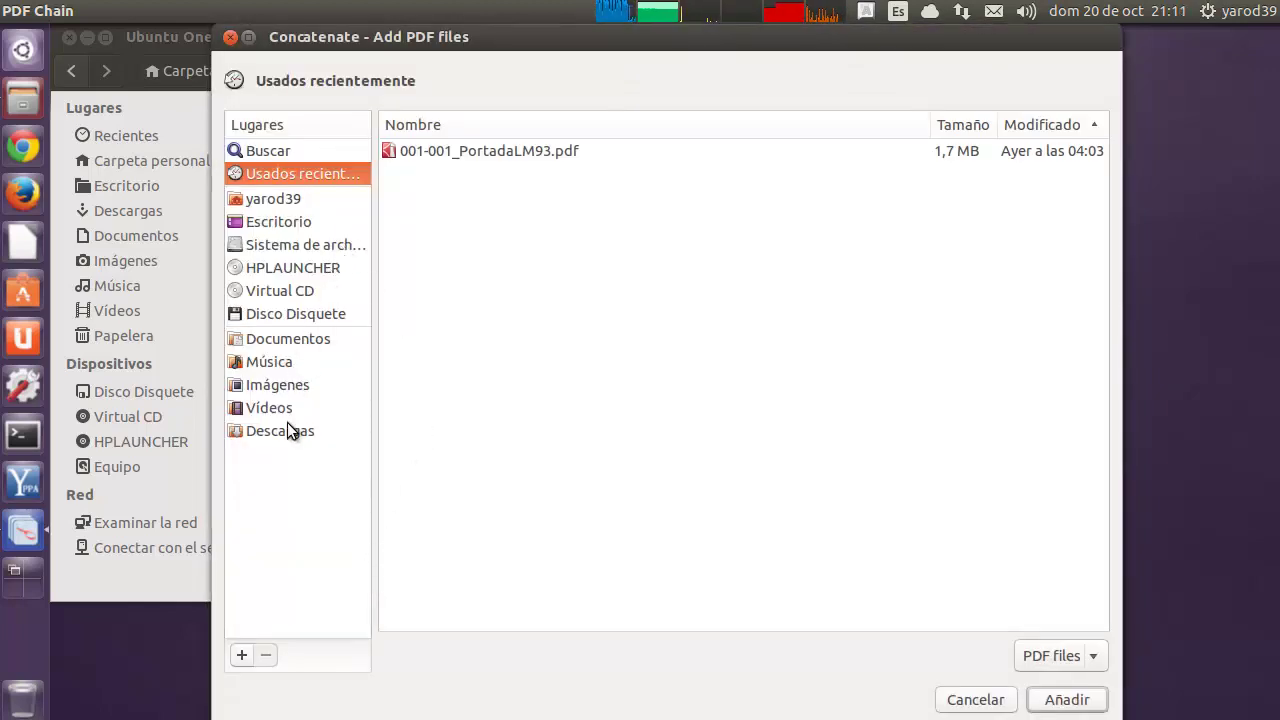
{"action": "left_click", "coordinate": [286, 200]}
{"action": "double_click", "coordinate": [429, 312]}
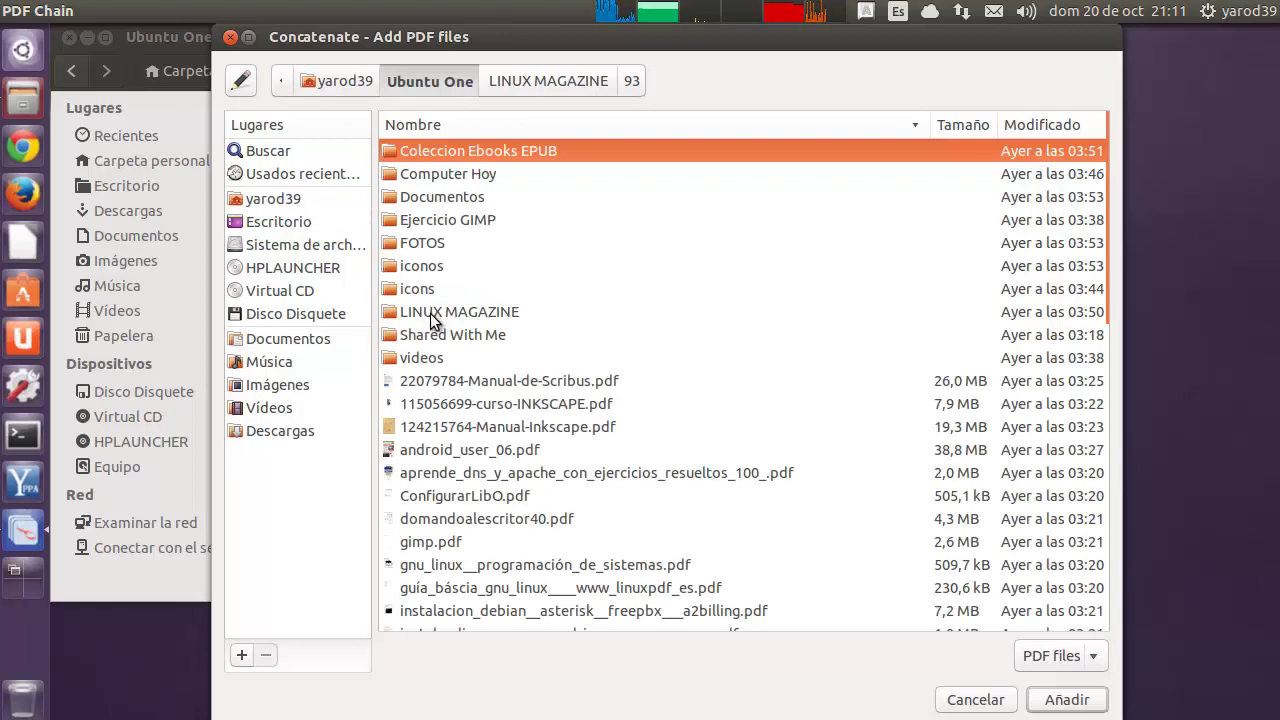
{"action": "double_click", "coordinate": [431, 313]}
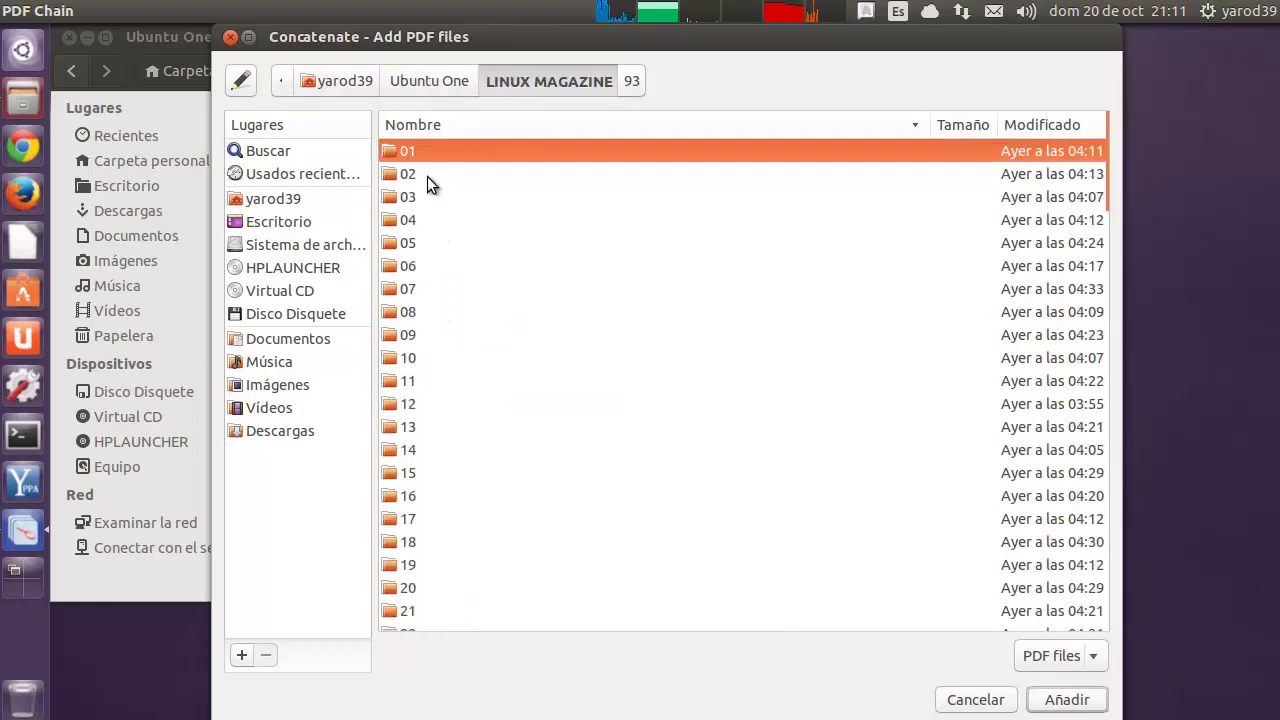
{"action": "double_click", "coordinate": [427, 176]}
{"action": "left_click", "coordinate": [427, 176]}
{"action": "double_click", "coordinate": [427, 176]}
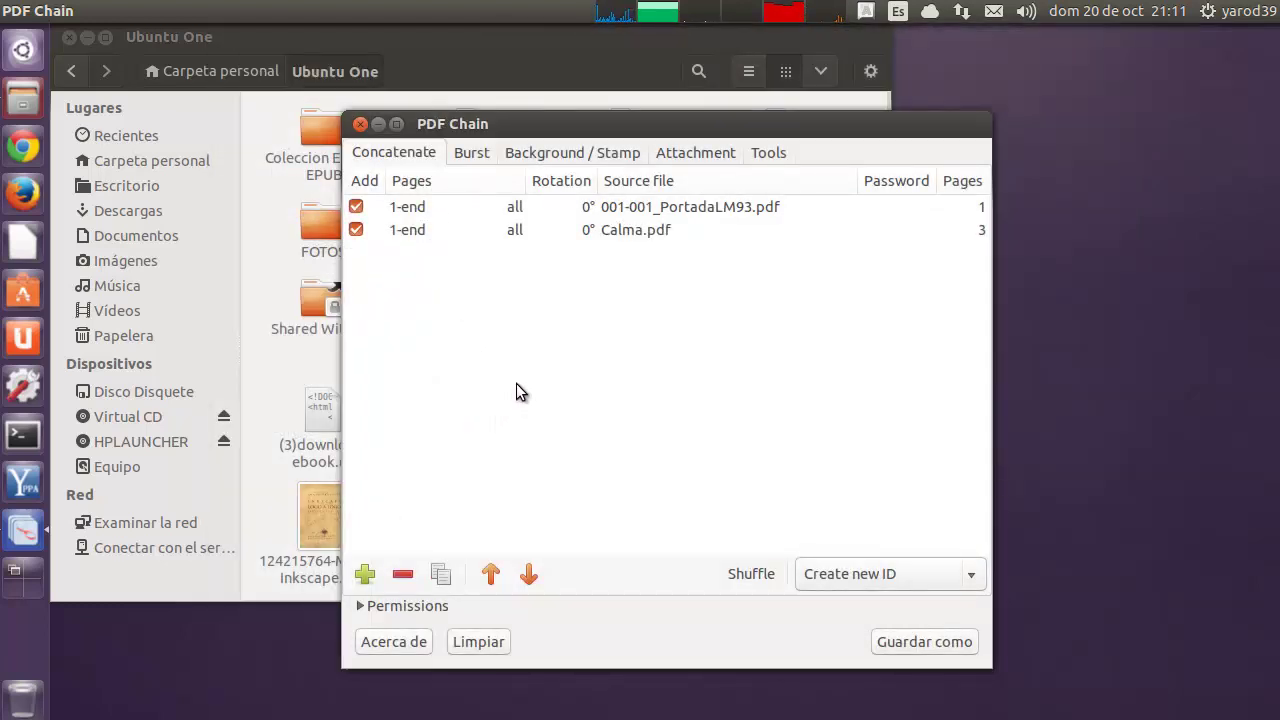
Step: Examine the options PDF Chain offers under Burst, Background / Stamp, Attachment and Tools
{"action": "left_click", "coordinate": [483, 151]}
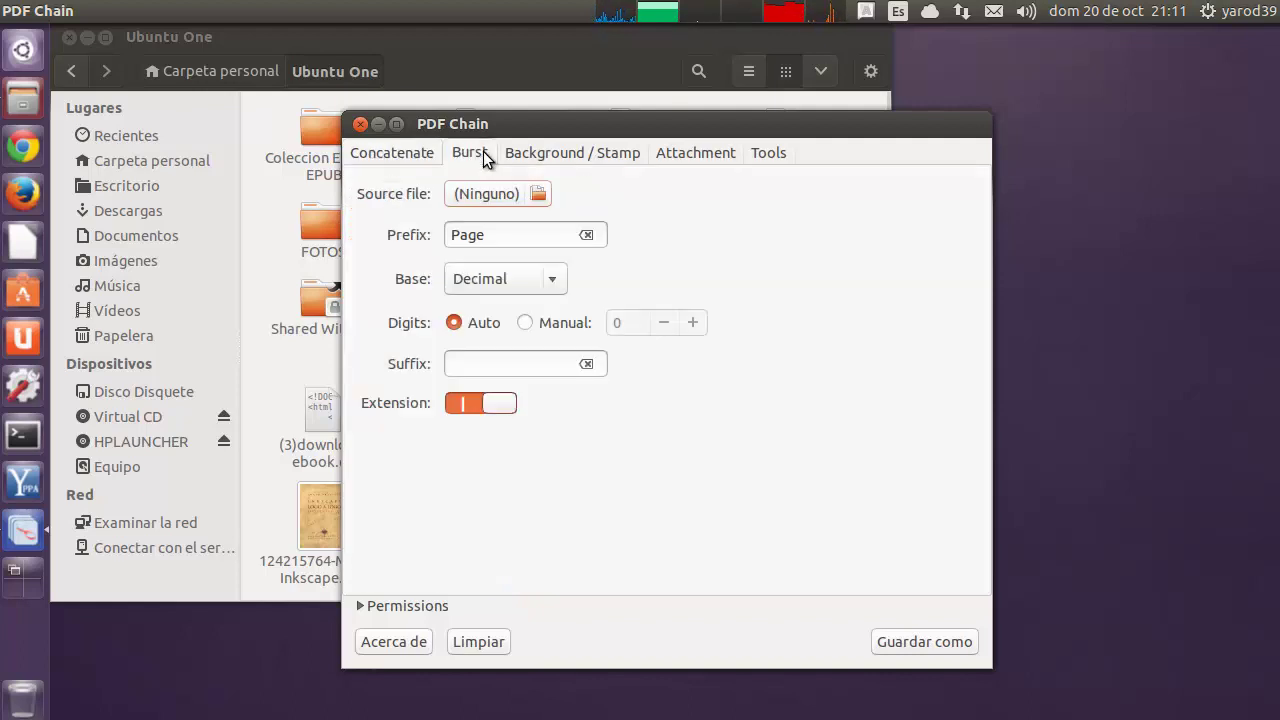
{"action": "left_click", "coordinate": [536, 153]}
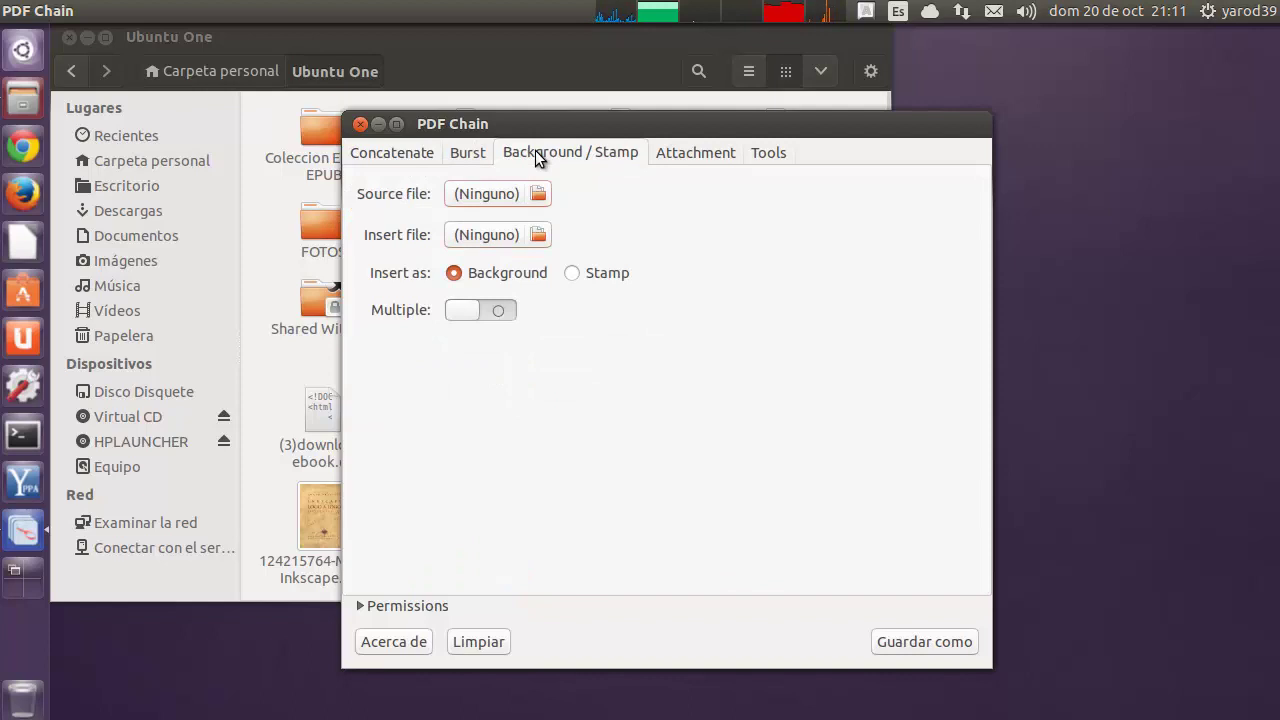
{"action": "left_click", "coordinate": [704, 156]}
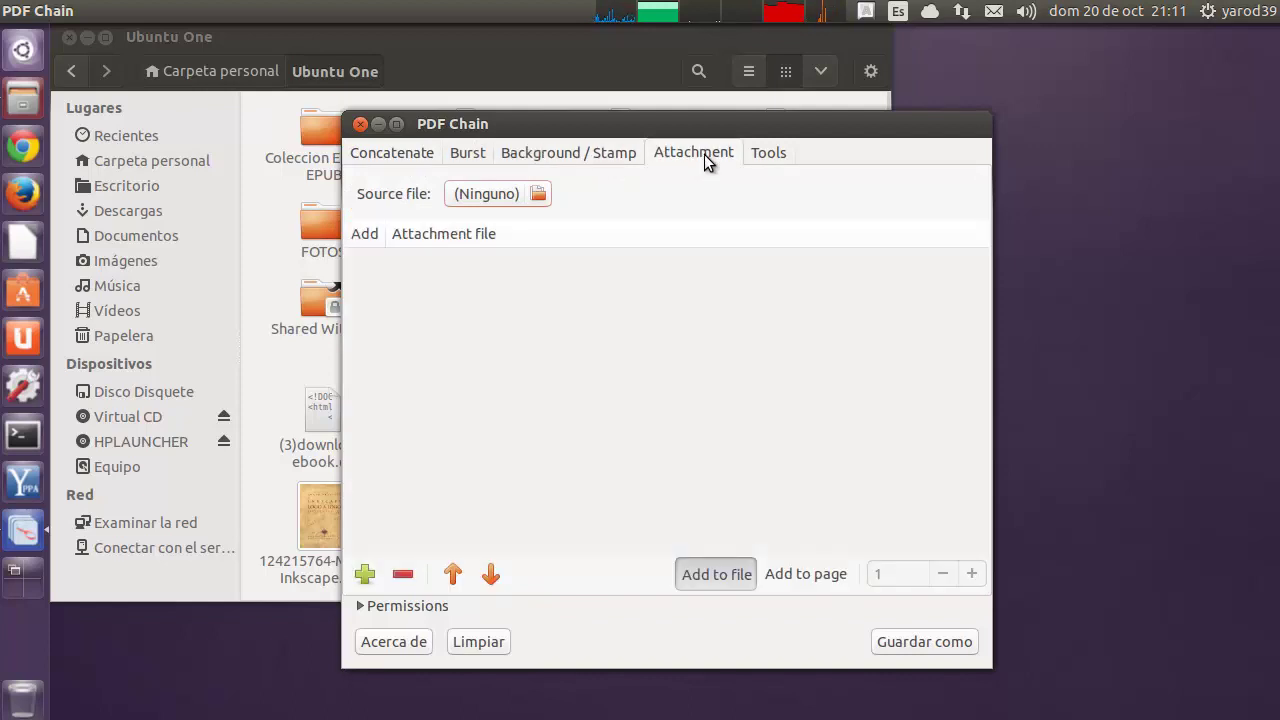
{"action": "left_click", "coordinate": [762, 154]}
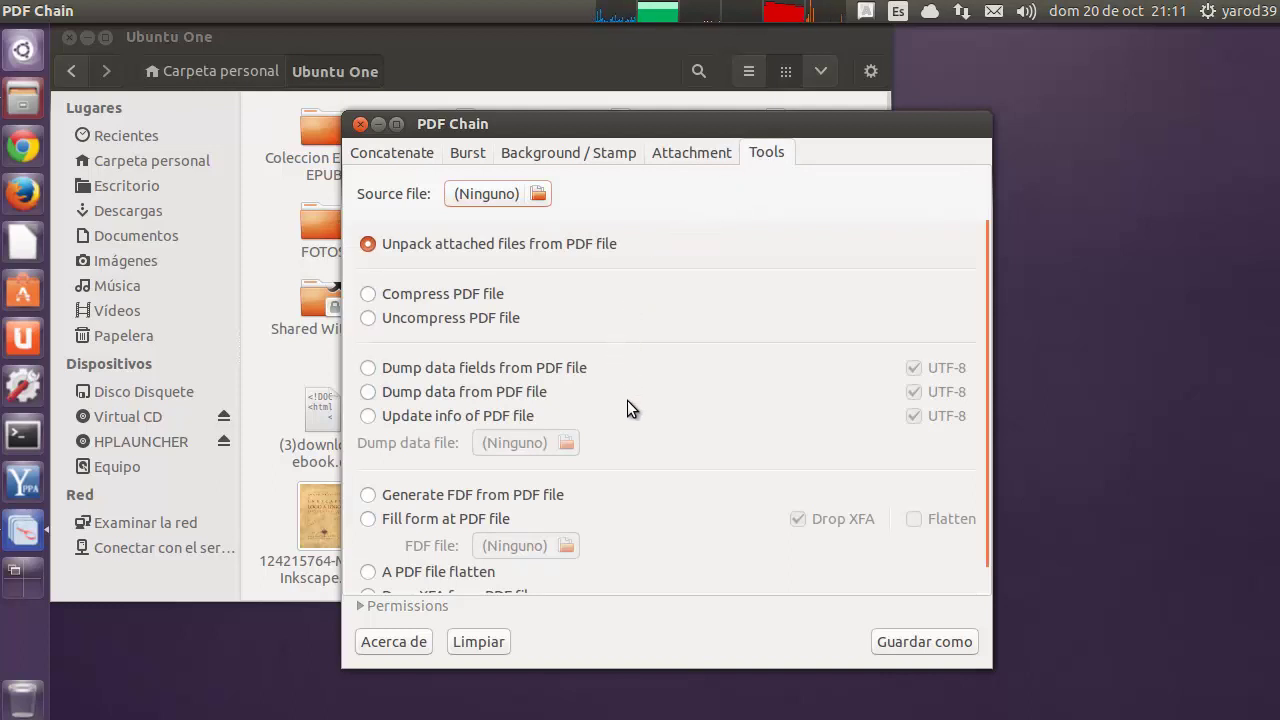
{"action": "scroll", "coordinate": [627, 400], "scroll_direction": "down", "scroll_amount": 1}
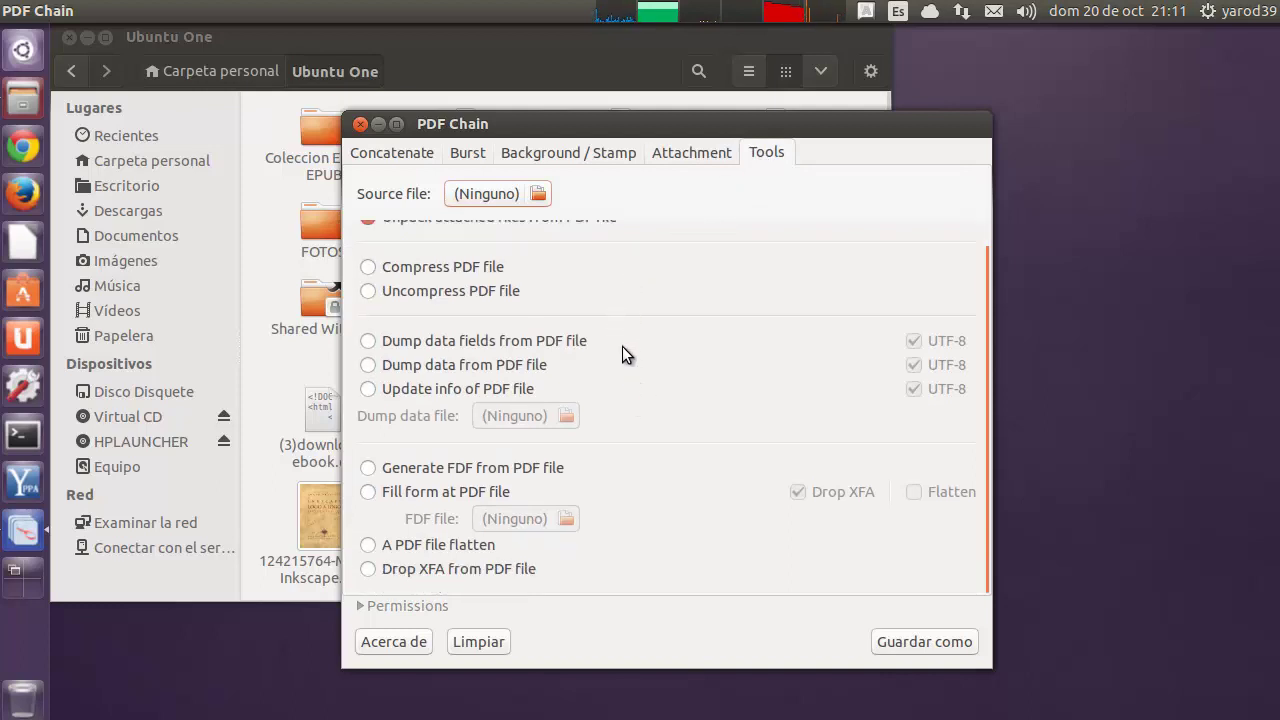
Step: Return to the Concatenate list and examine the ID choices for the combined PDF, leaving Create new ID selected
{"action": "left_click", "coordinate": [387, 151]}
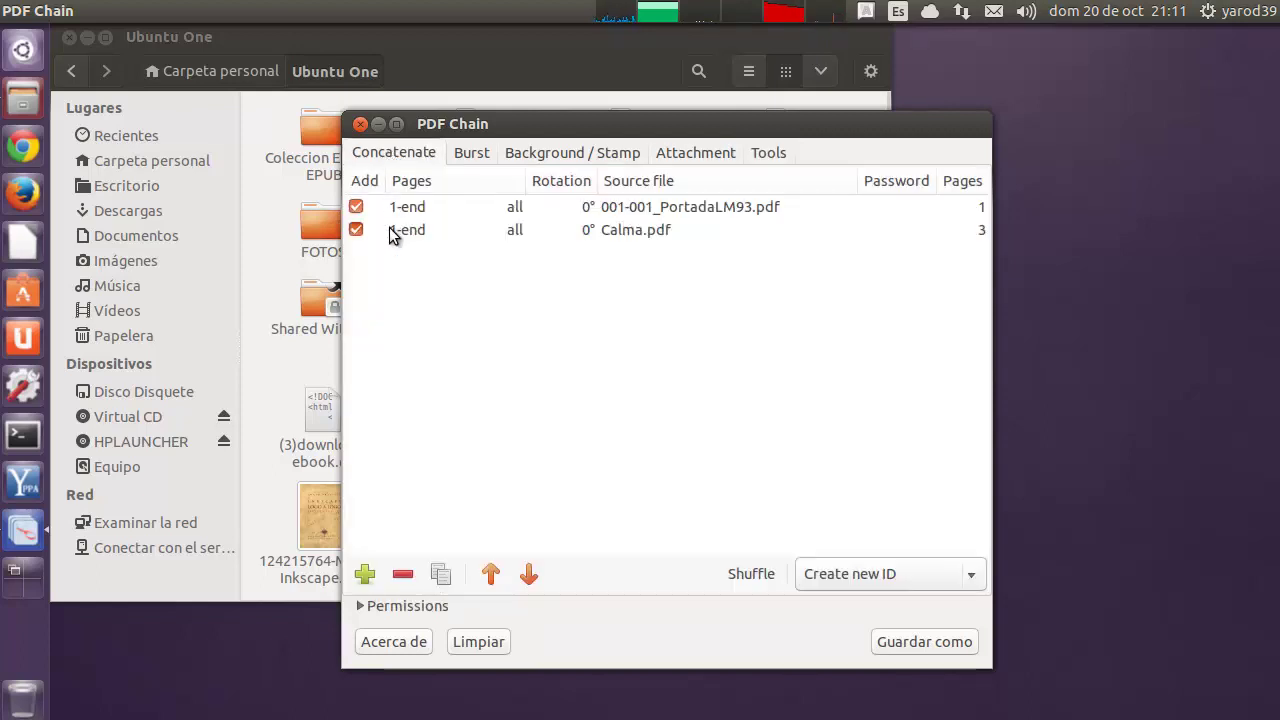
{"action": "left_click", "coordinate": [970, 580]}
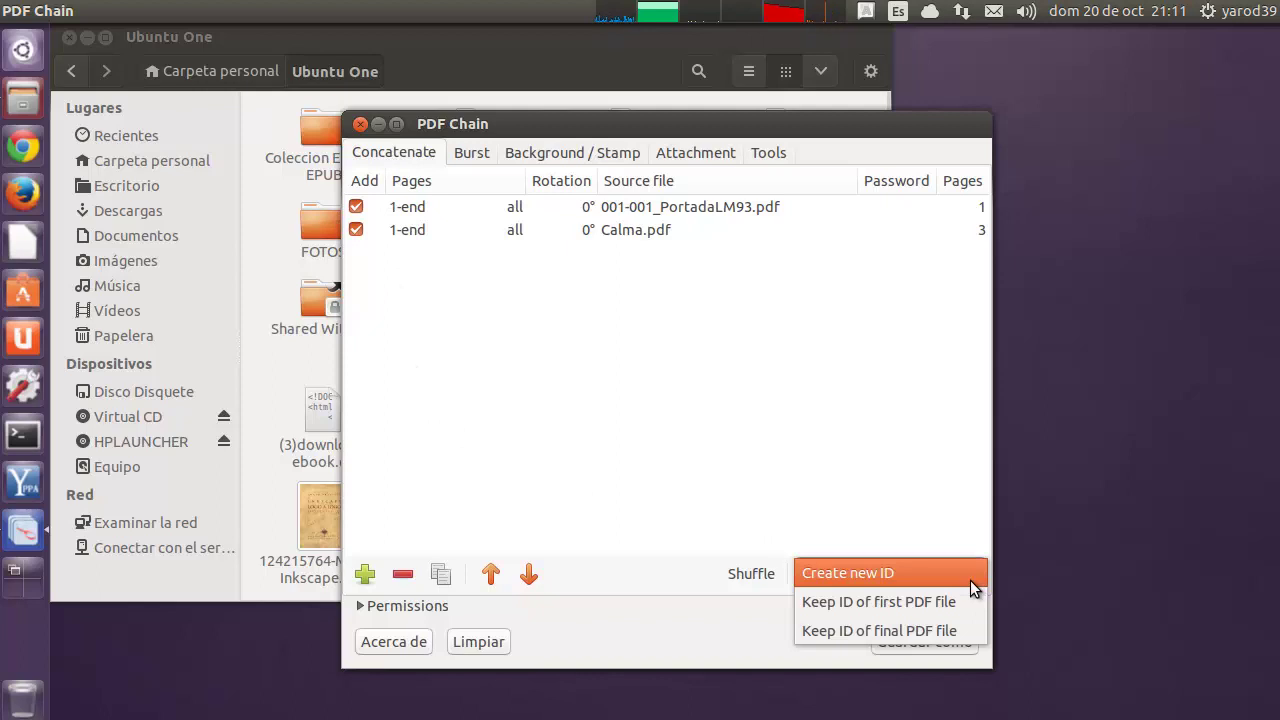
{"action": "left_click", "coordinate": [970, 580]}
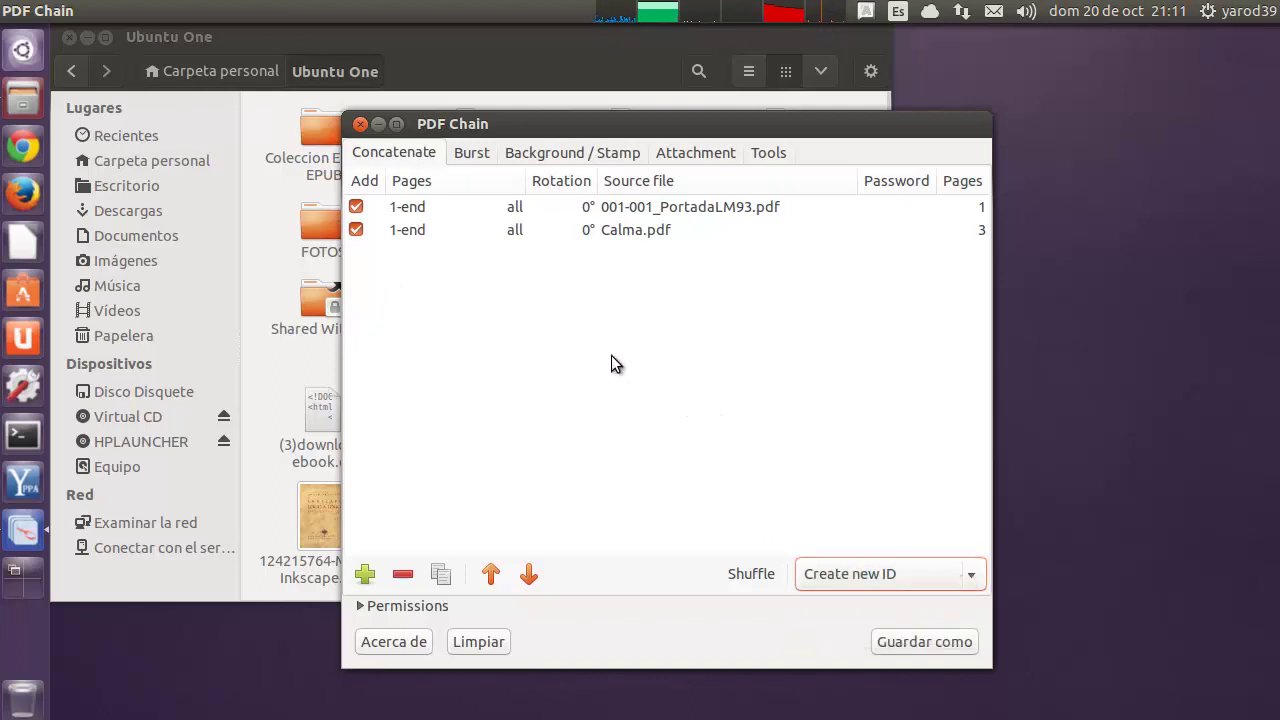
Step: Close PDF Chain and the Ubuntu One file window, and launch DiffPDF from the installed applications
{"action": "left_click", "coordinate": [358, 125]}
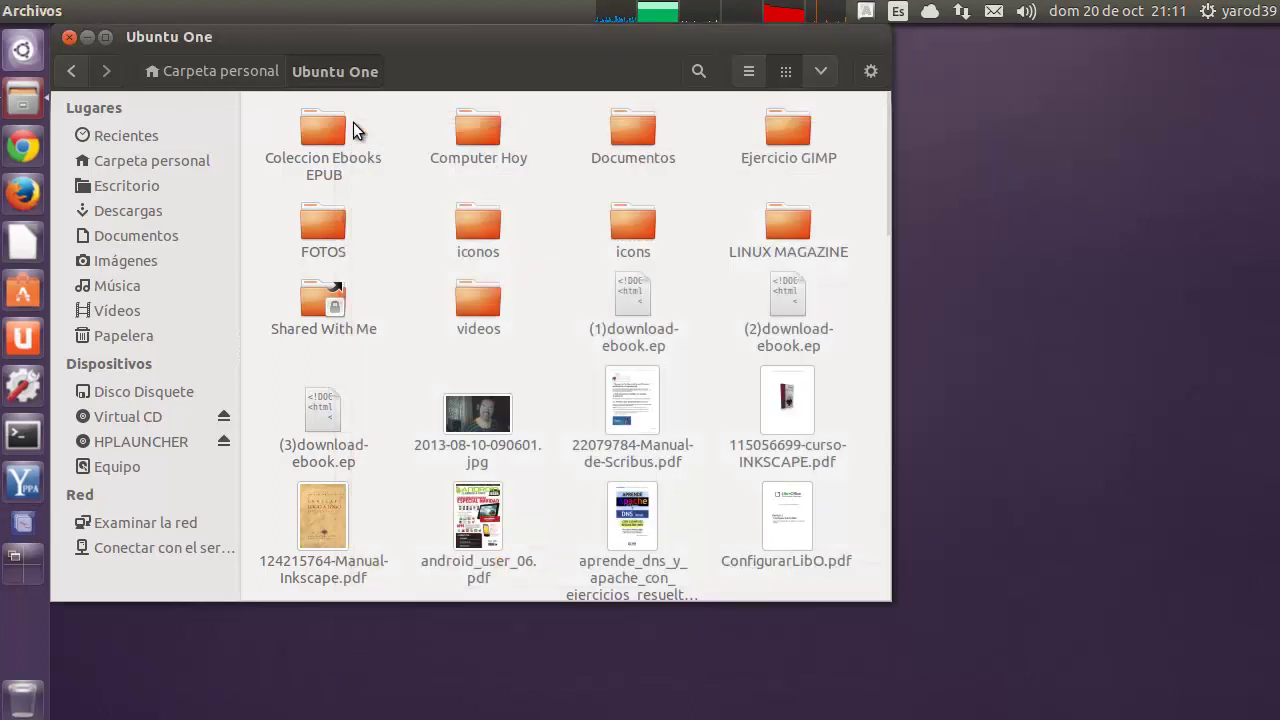
{"action": "left_click", "coordinate": [69, 37]}
{"action": "left_click", "coordinate": [24, 50]}
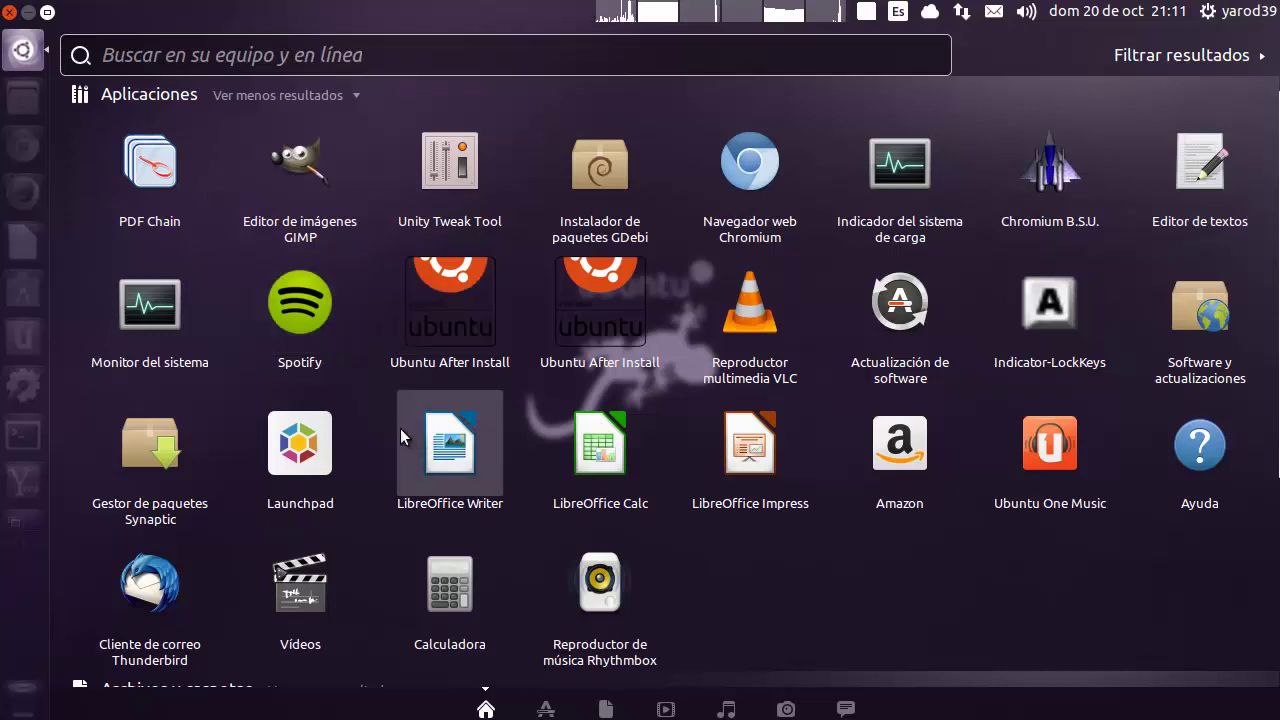
{"action": "scroll", "coordinate": [510, 650], "scroll_direction": "down", "scroll_amount": 1}
{"action": "left_click", "coordinate": [545, 709]}
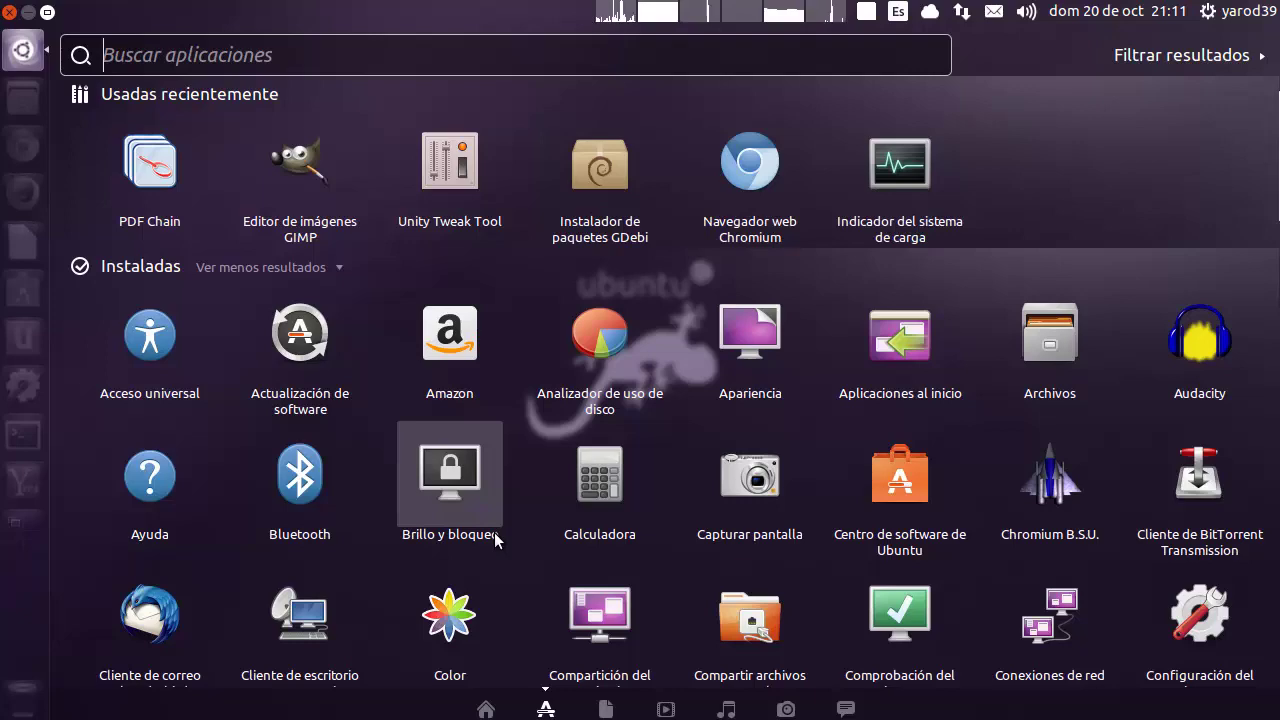
{"action": "scroll", "coordinate": [494, 532], "scroll_direction": "down", "scroll_amount": 2}
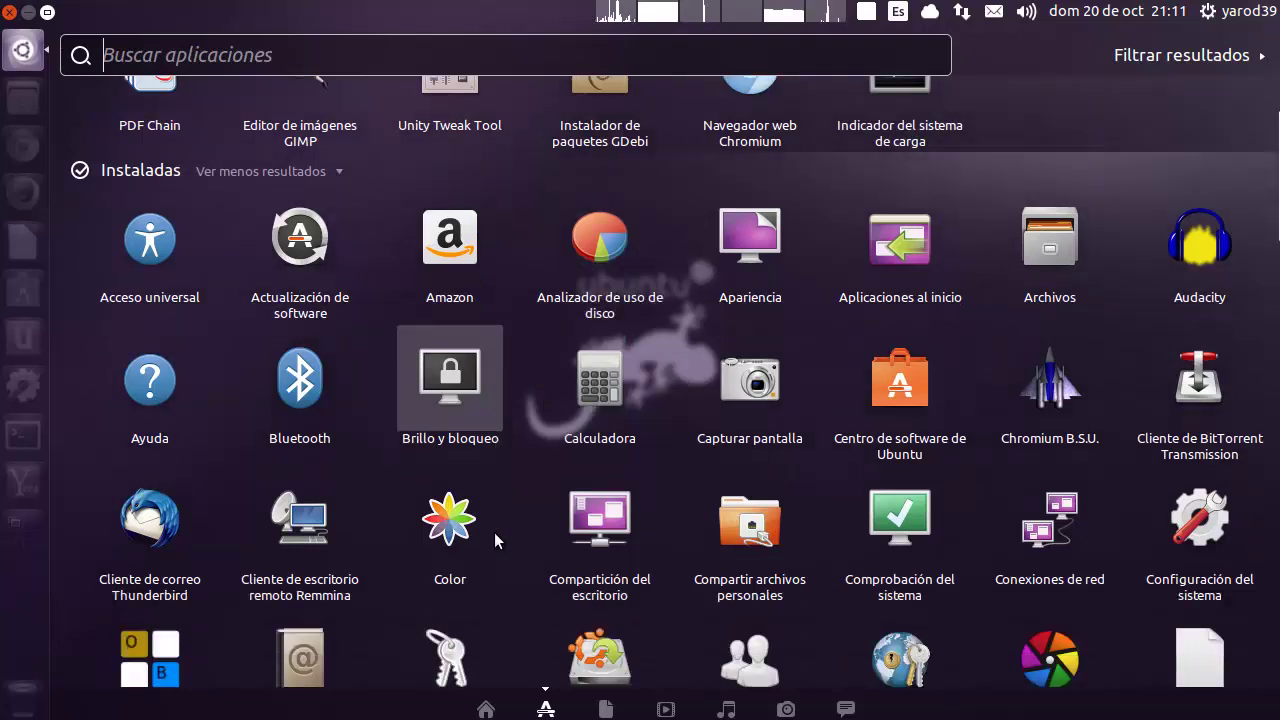
{"action": "scroll", "coordinate": [494, 532], "scroll_direction": "down", "scroll_amount": 3}
{"action": "scroll", "coordinate": [494, 532], "scroll_direction": "down", "scroll_amount": 1}
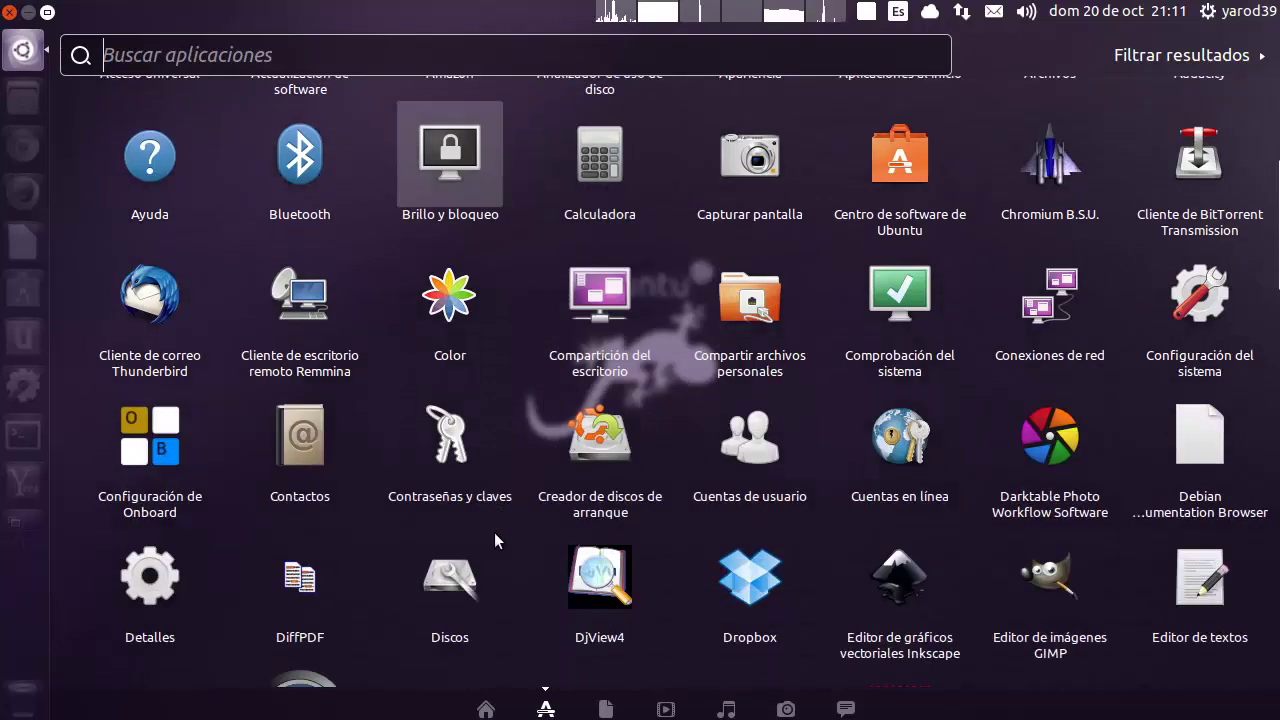
{"action": "scroll", "coordinate": [494, 532], "scroll_direction": "down", "scroll_amount": 2}
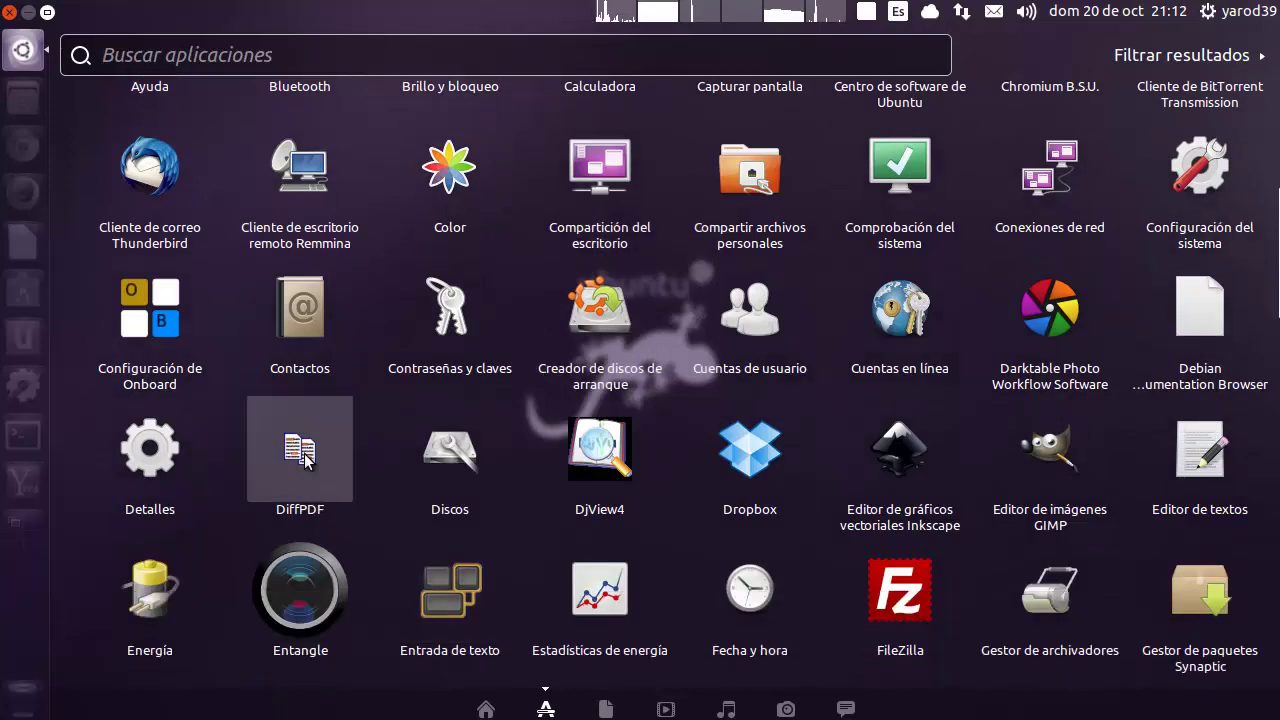
{"action": "key", "text": "Escape"}
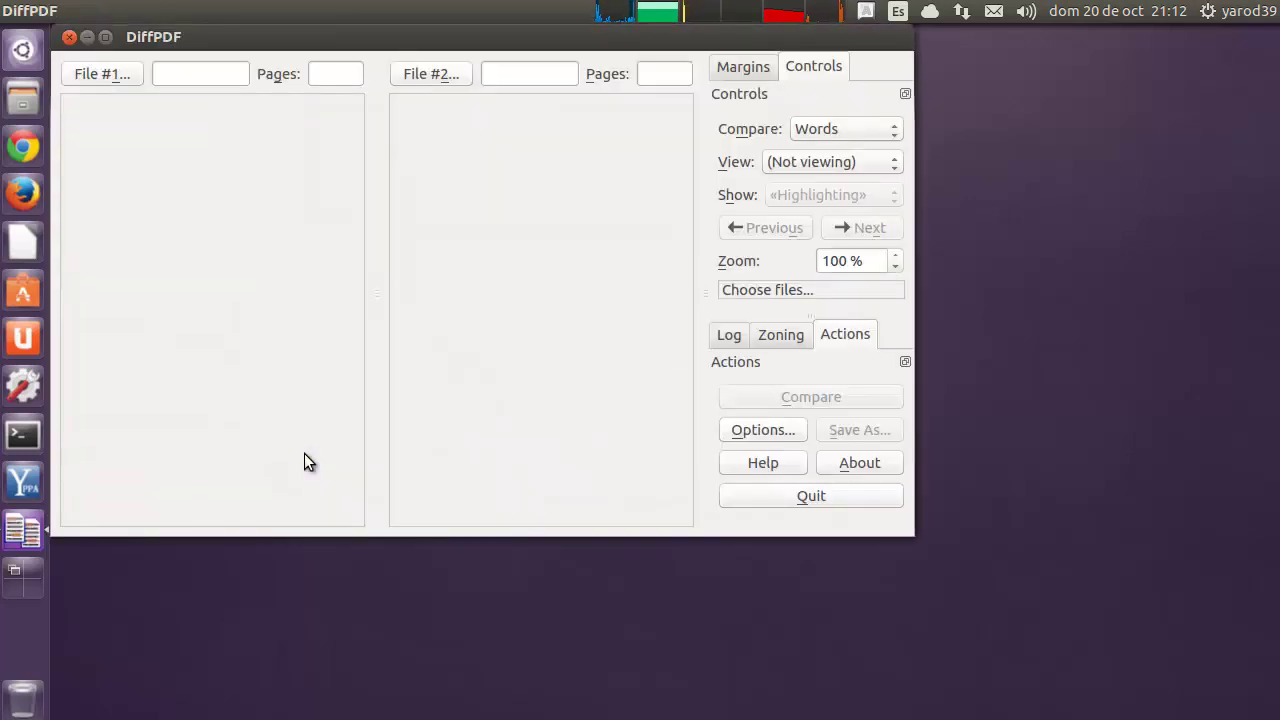
Step: Load Charly.pdf from the Ubuntu One/LINUX MAGAZINE/01 folder as File #1 for the comparison
{"action": "left_click", "coordinate": [112, 75]}
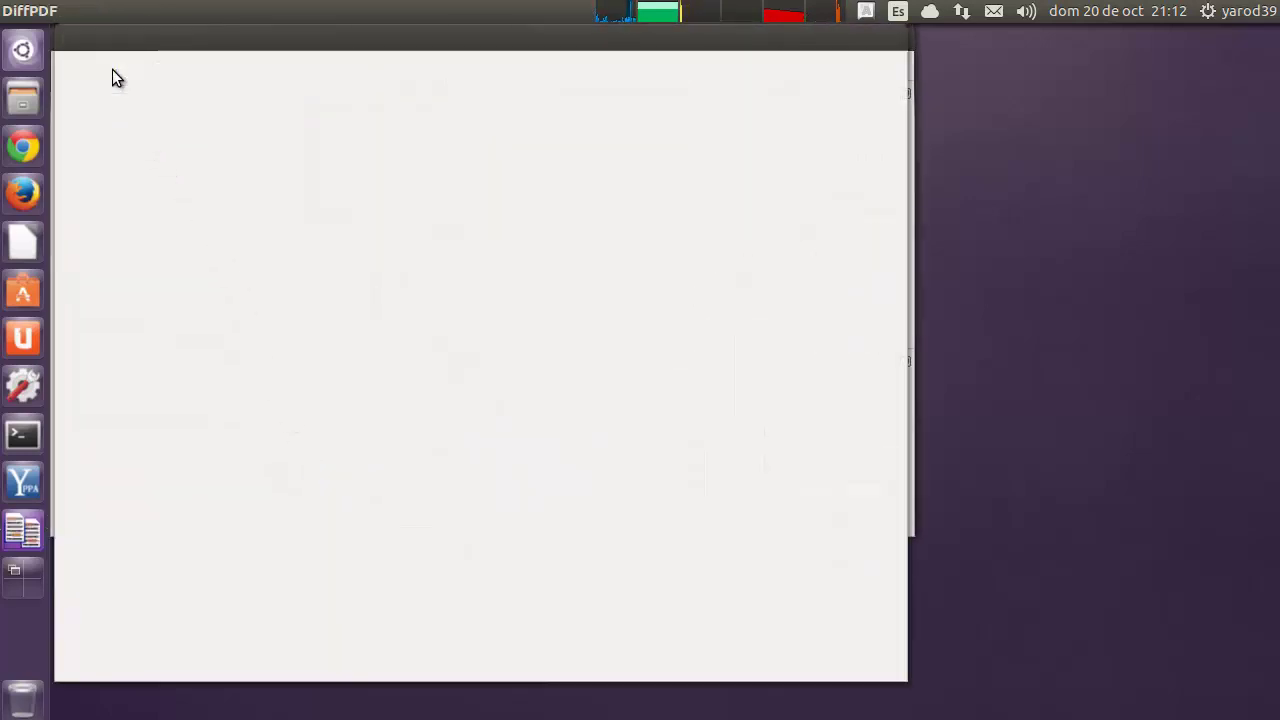
{"action": "double_click", "coordinate": [266, 309]}
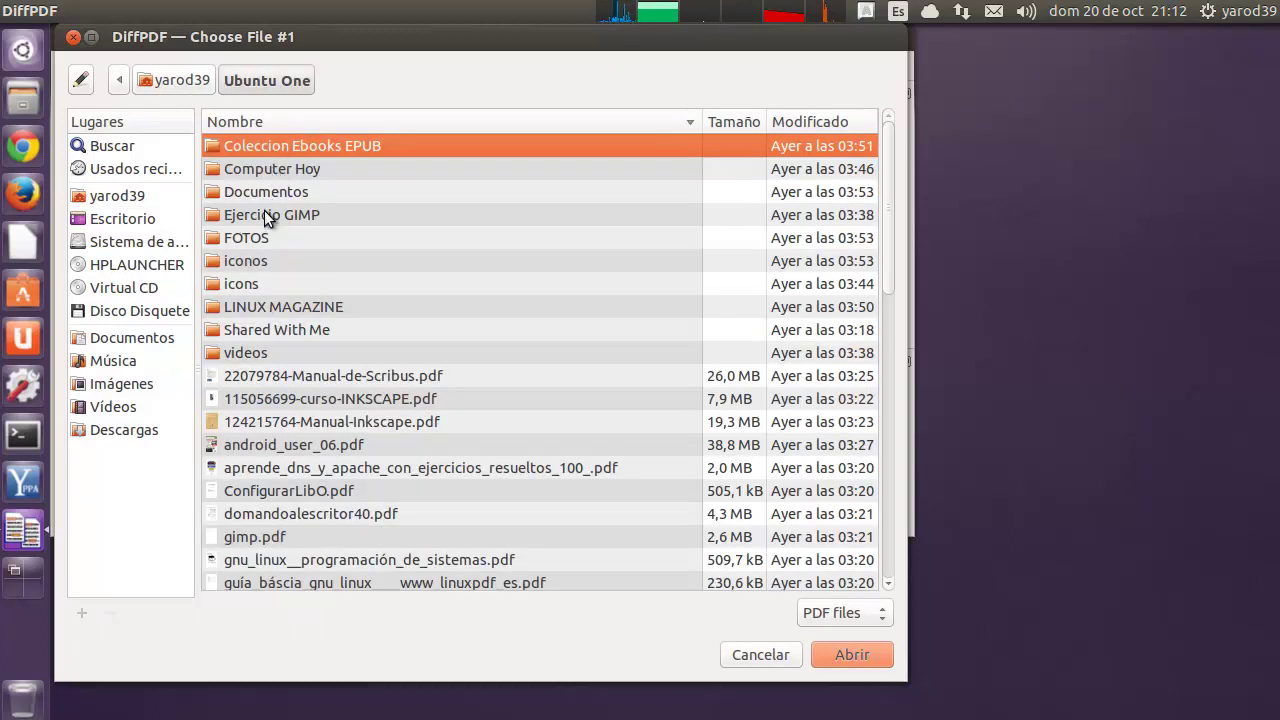
{"action": "double_click", "coordinate": [263, 306]}
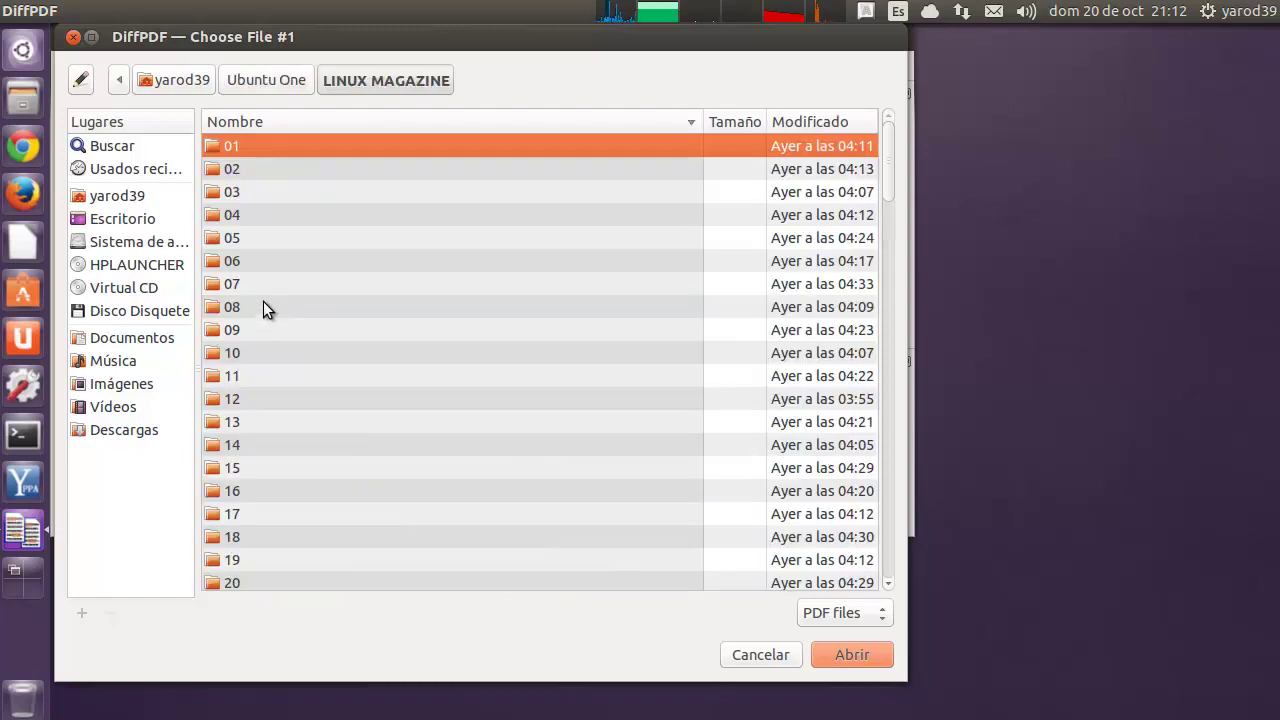
{"action": "double_click", "coordinate": [287, 149]}
{"action": "double_click", "coordinate": [286, 149]}
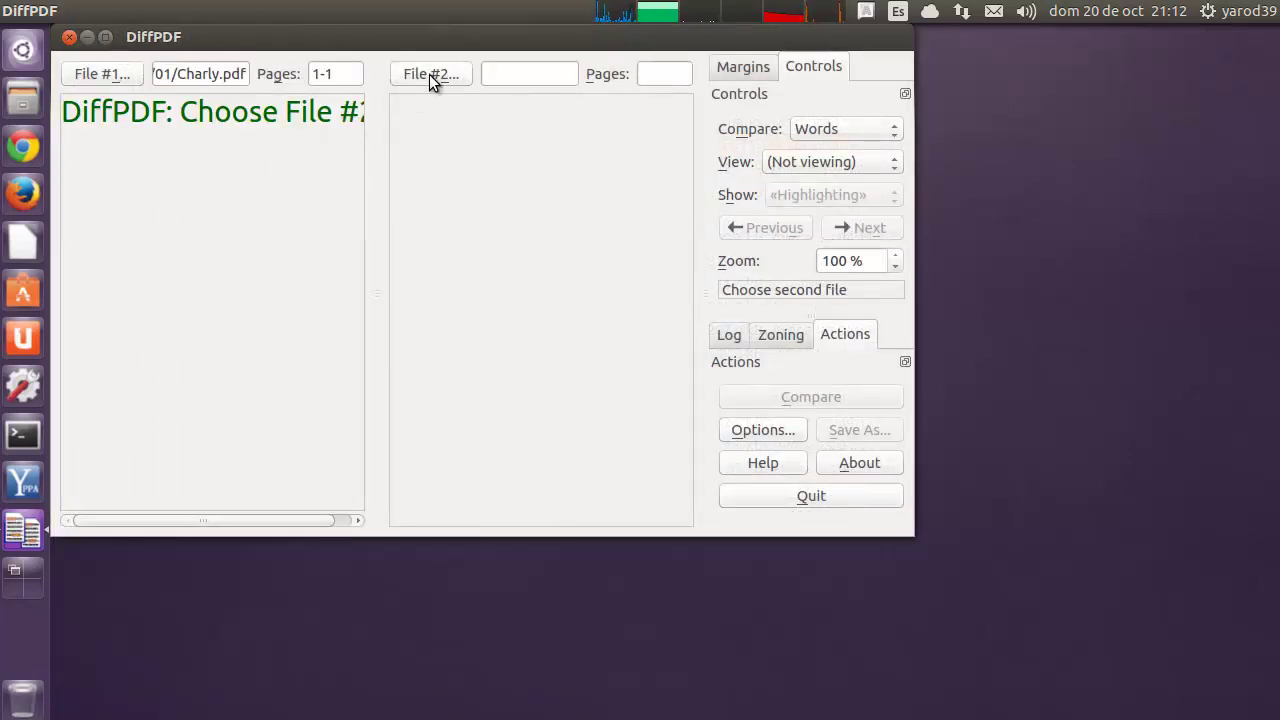
Step: Try to load the same Charly.pdf as File #2 for the comparison
{"action": "left_click", "coordinate": [429, 74]}
{"action": "double_click", "coordinate": [297, 148]}
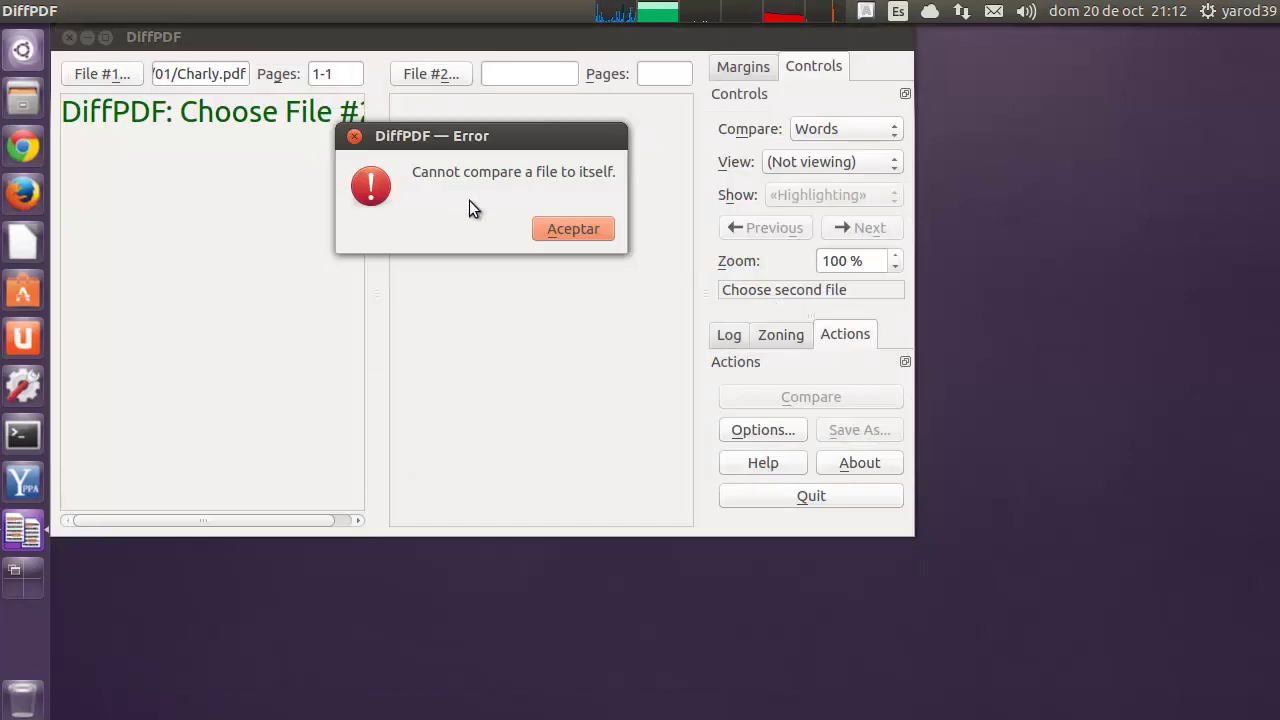
{"action": "left_click", "coordinate": [566, 228]}
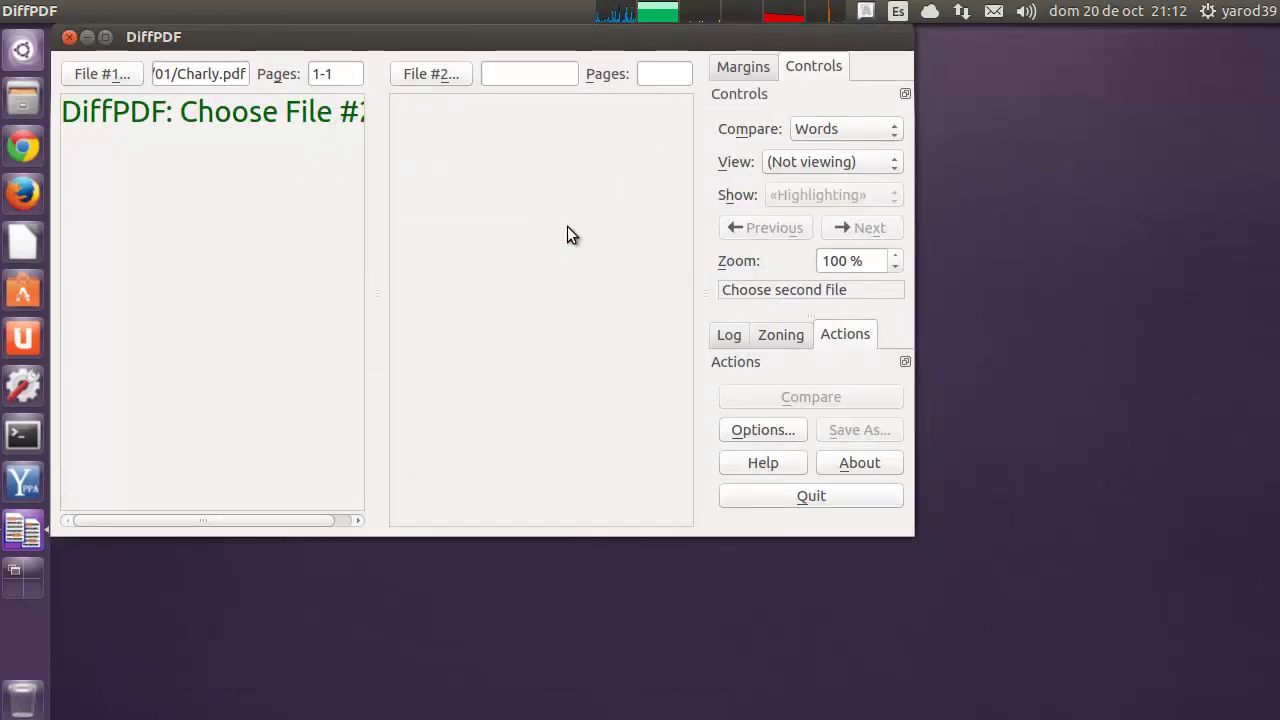
Step: Load CUPS.pdf from the same folder as File #2 and compare both files in a maximized window
{"action": "left_click", "coordinate": [428, 74]}
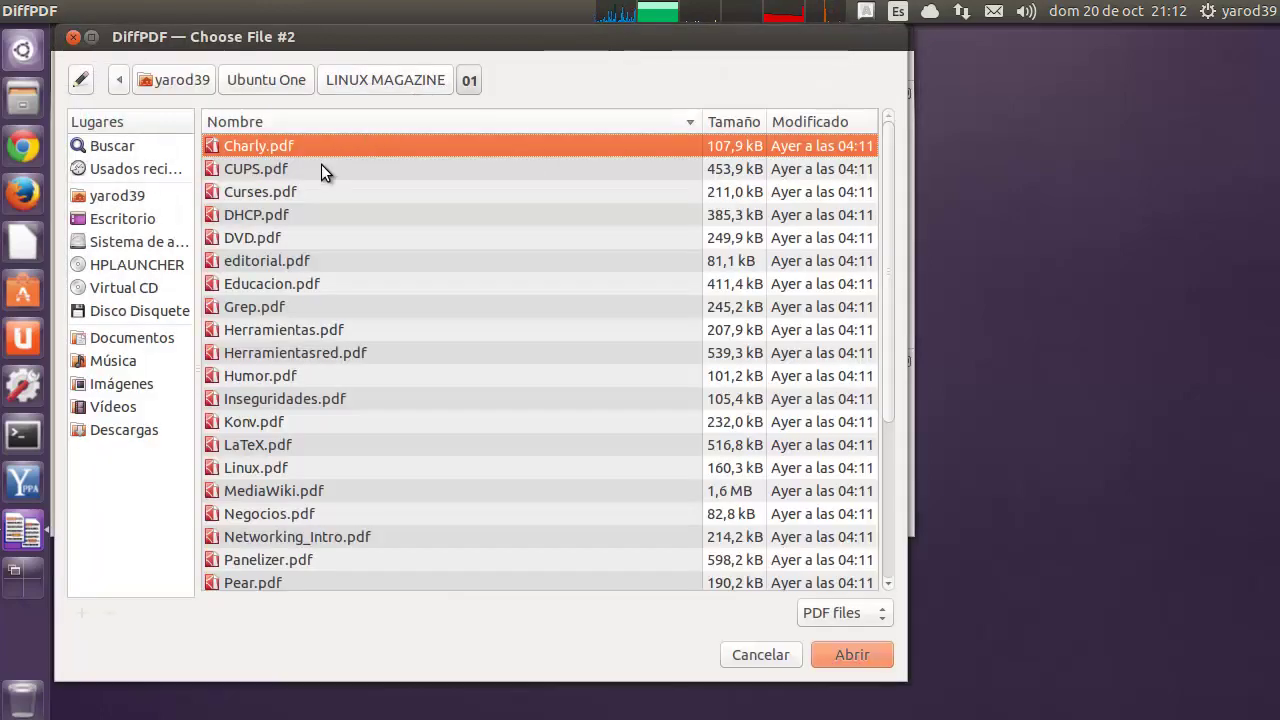
{"action": "double_click", "coordinate": [320, 164]}
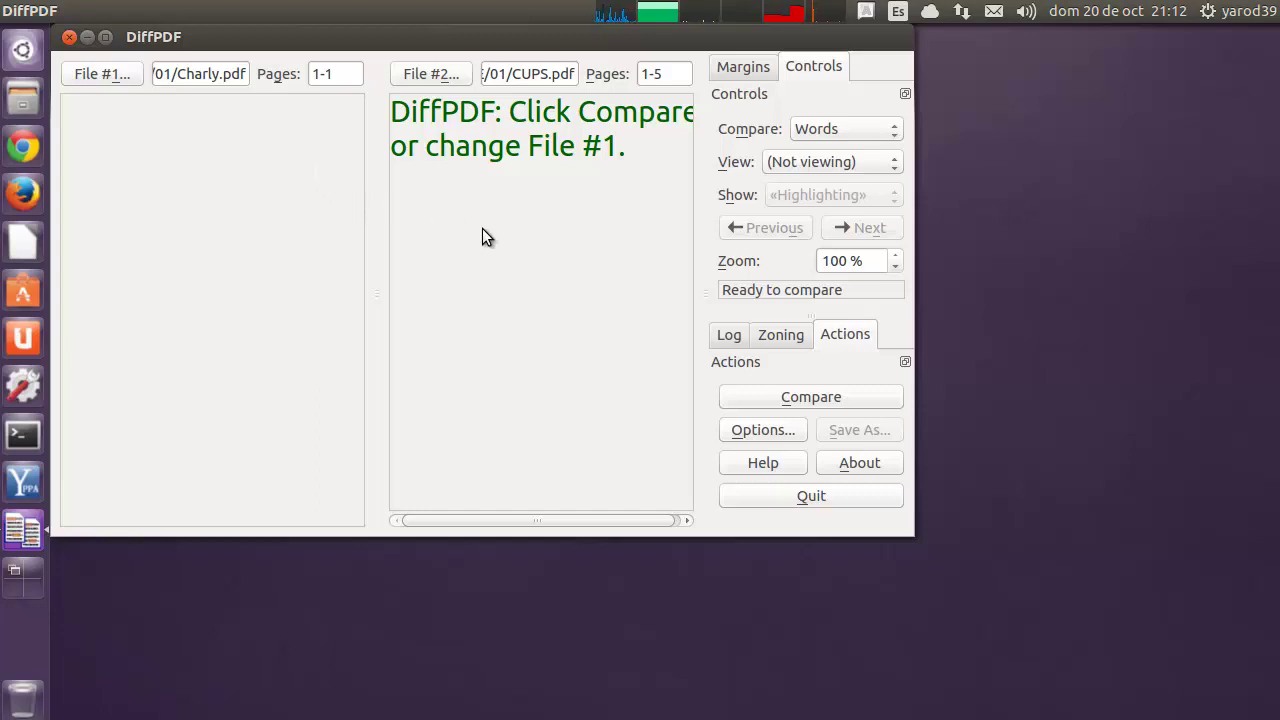
{"action": "left_click", "coordinate": [818, 400]}
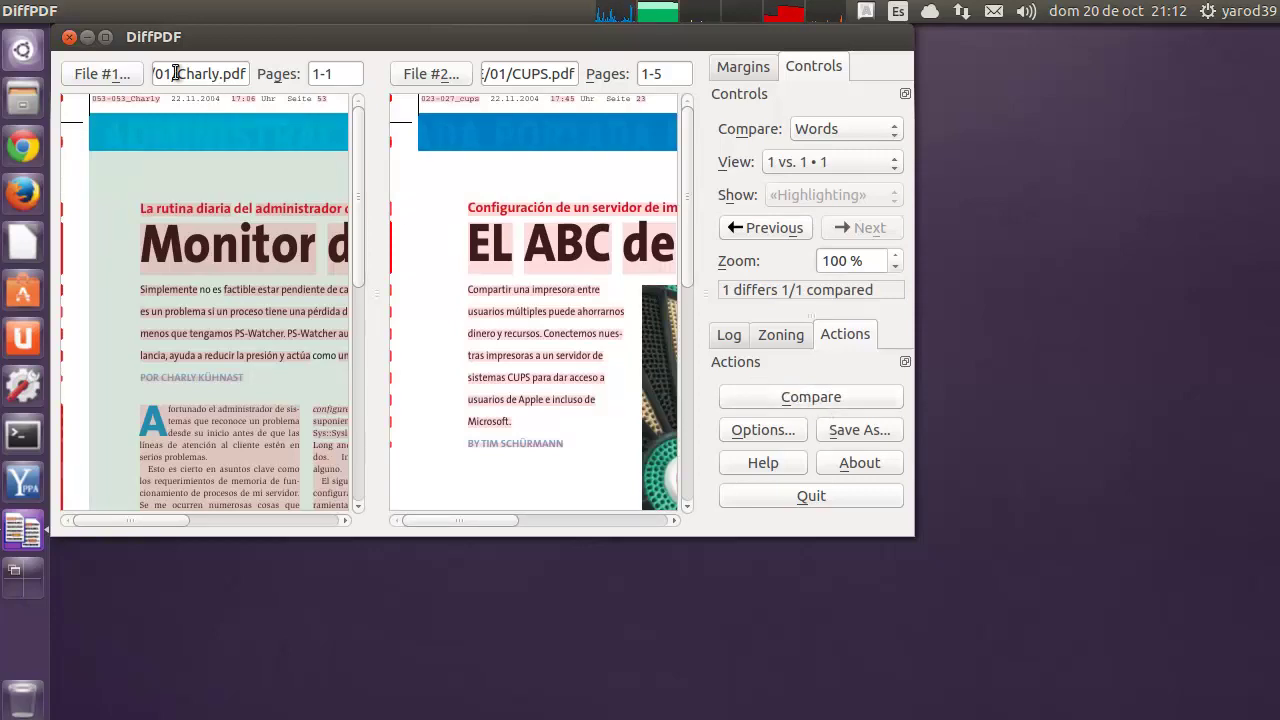
{"action": "double_click", "coordinate": [107, 37]}
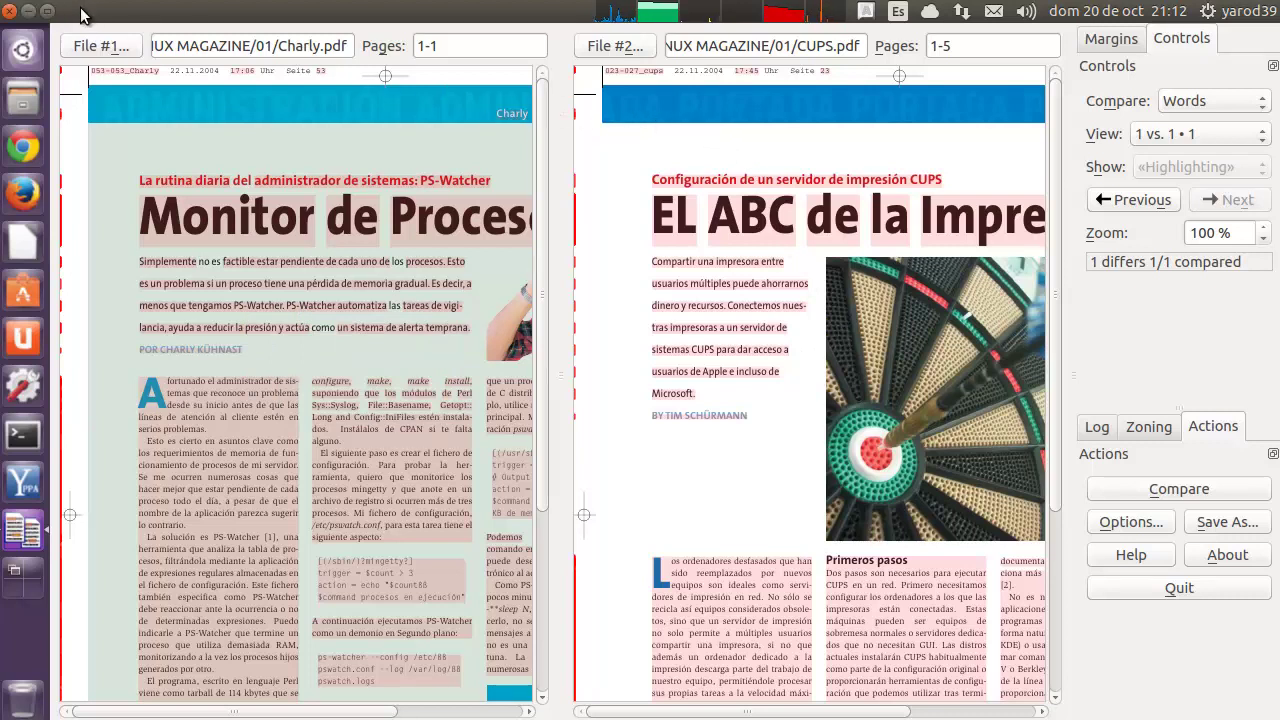
Step: Examine the margin settings and view the Characters and Appearance comparison modes, ending with Words selected
{"action": "left_click", "coordinate": [1110, 38]}
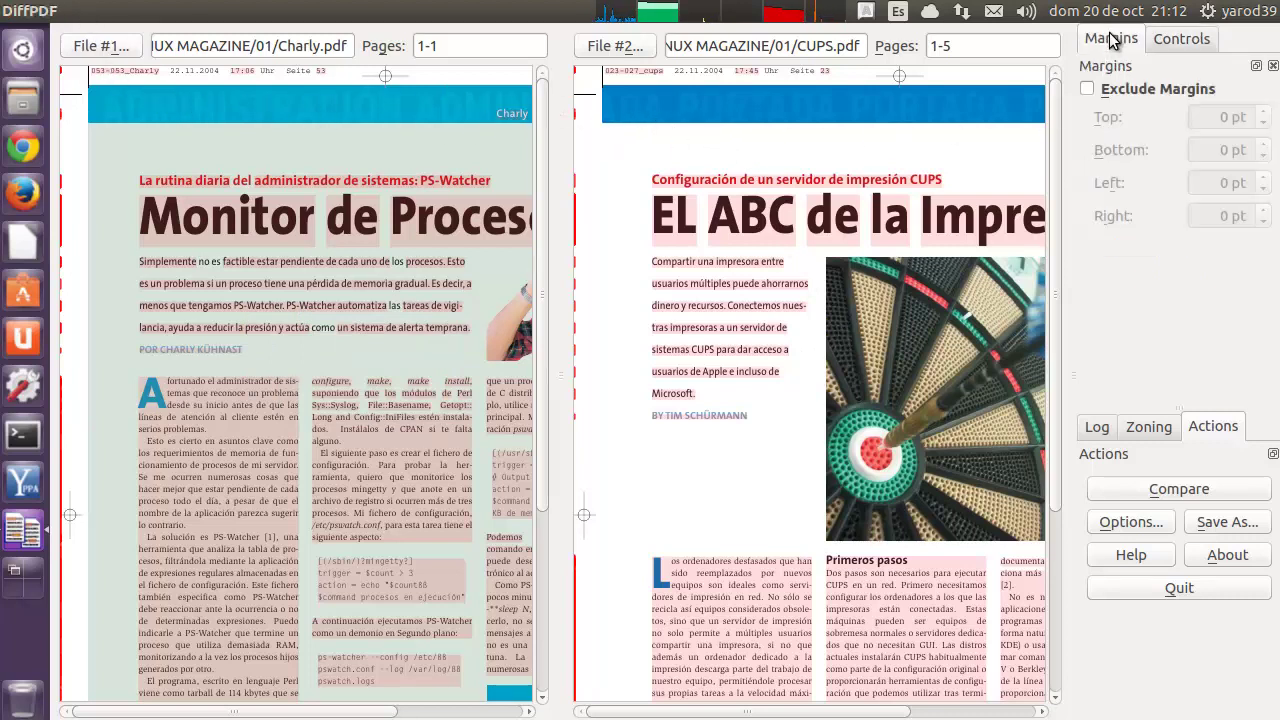
{"action": "left_click", "coordinate": [1176, 44]}
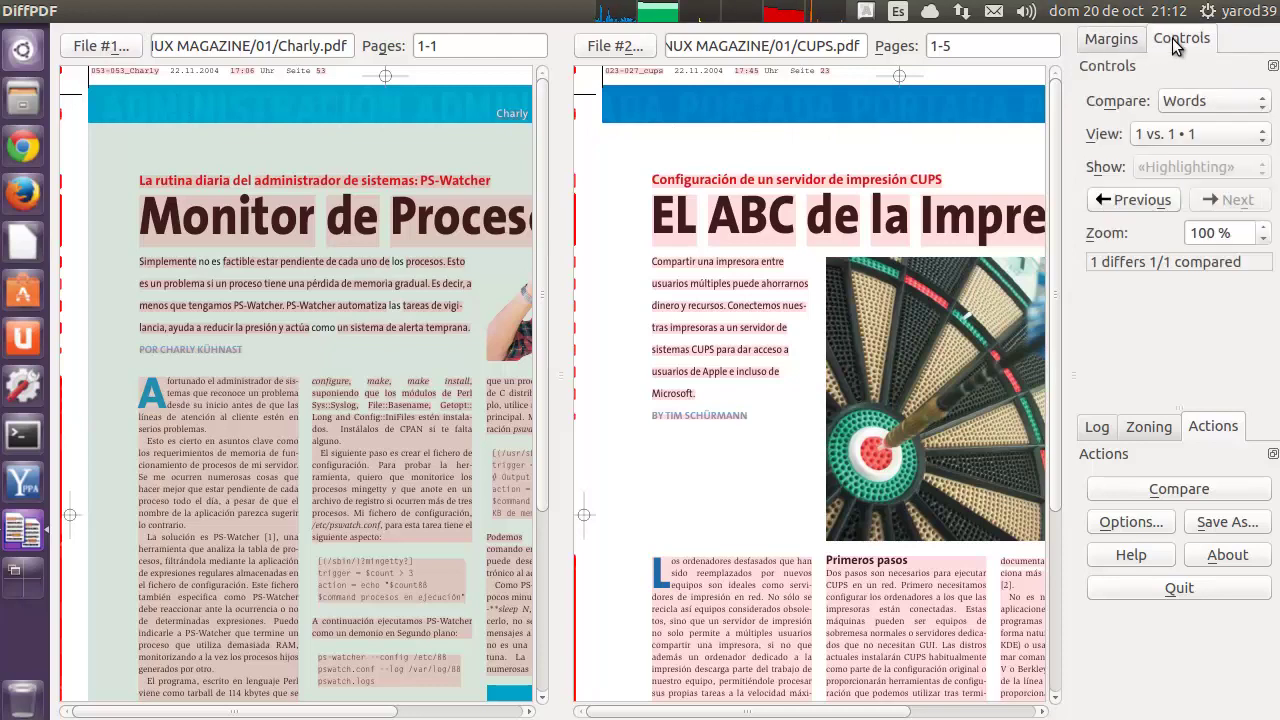
{"action": "left_click", "coordinate": [1264, 104]}
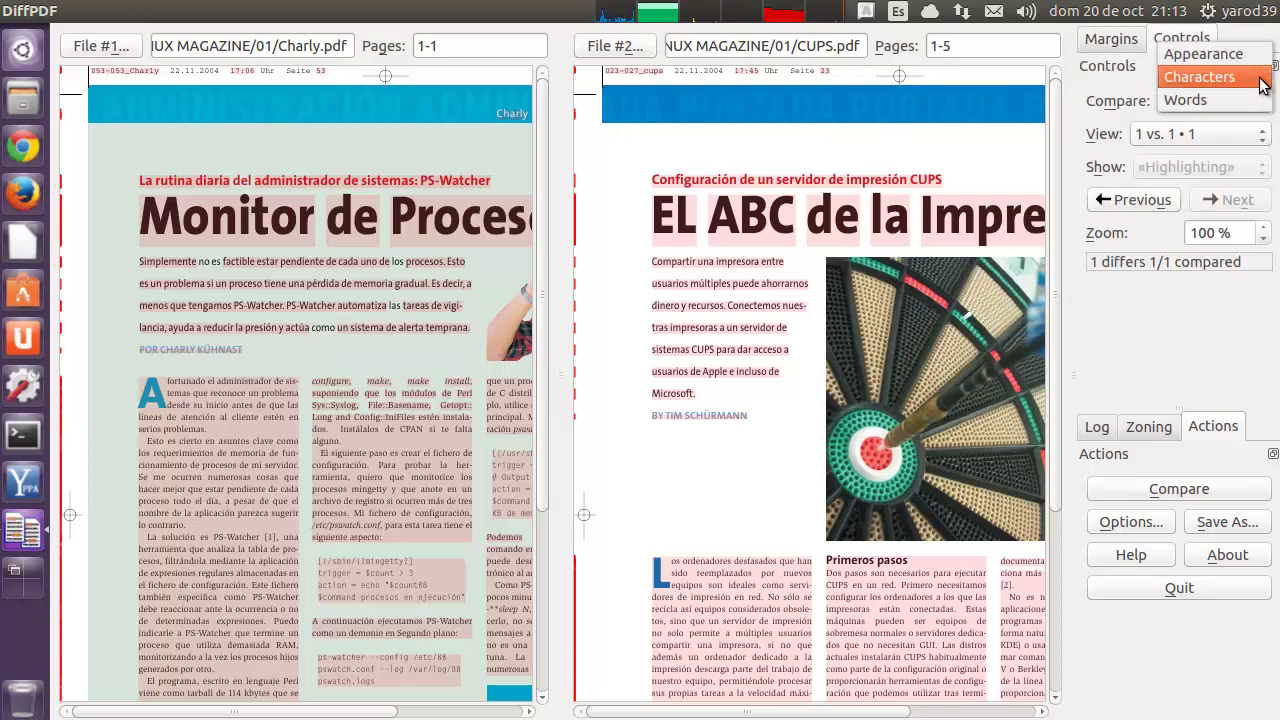
{"action": "left_click", "coordinate": [1262, 79]}
{"action": "left_click", "coordinate": [1262, 104]}
{"action": "left_click", "coordinate": [1258, 80]}
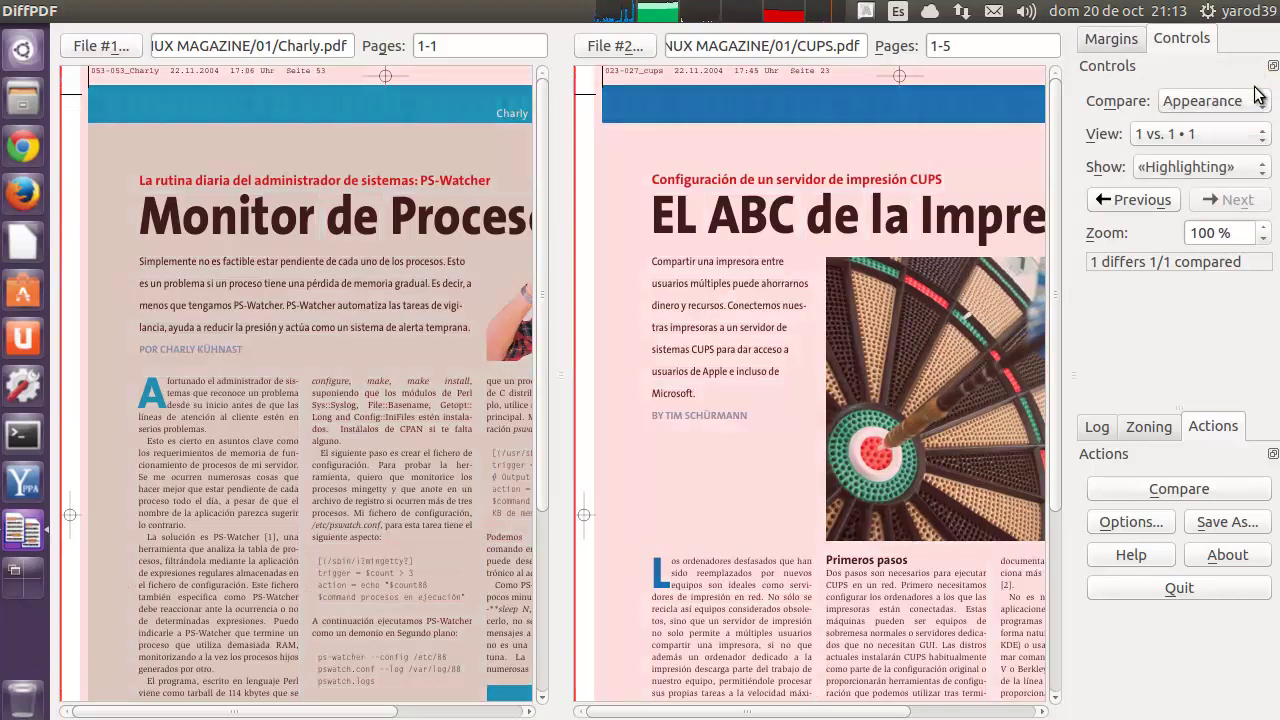
{"action": "left_click", "coordinate": [1264, 108]}
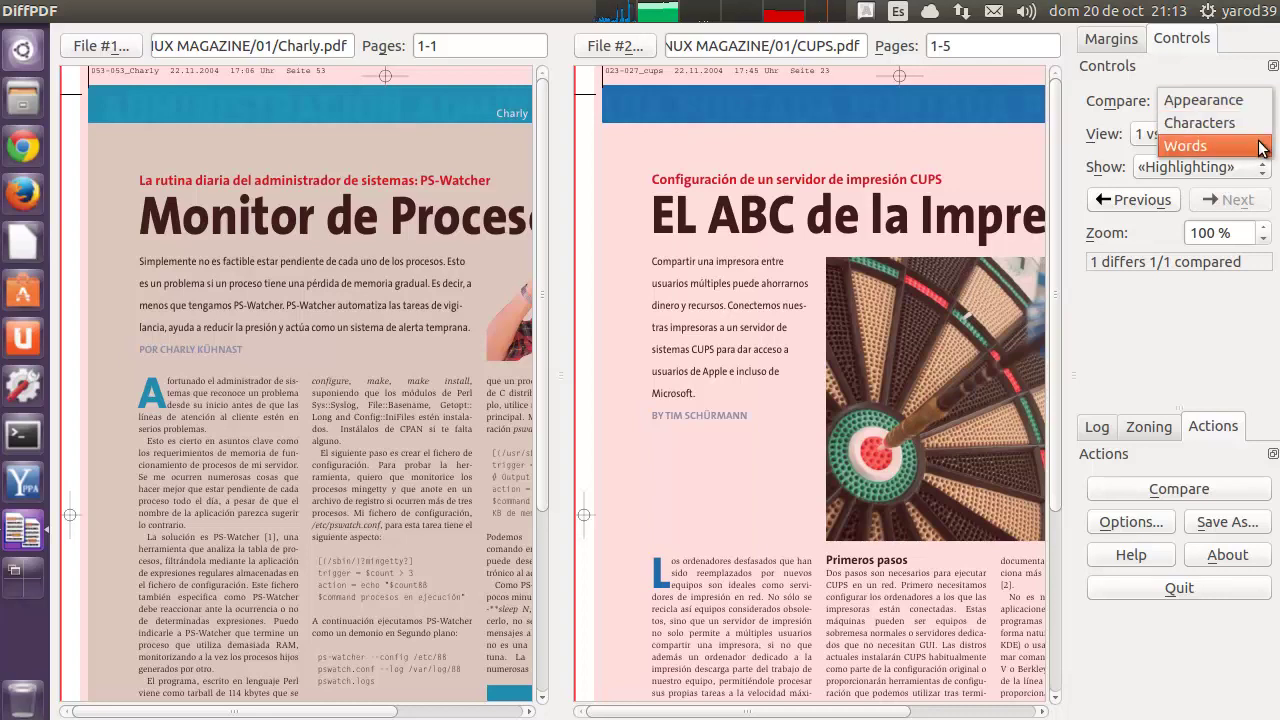
{"action": "left_click", "coordinate": [1258, 146]}
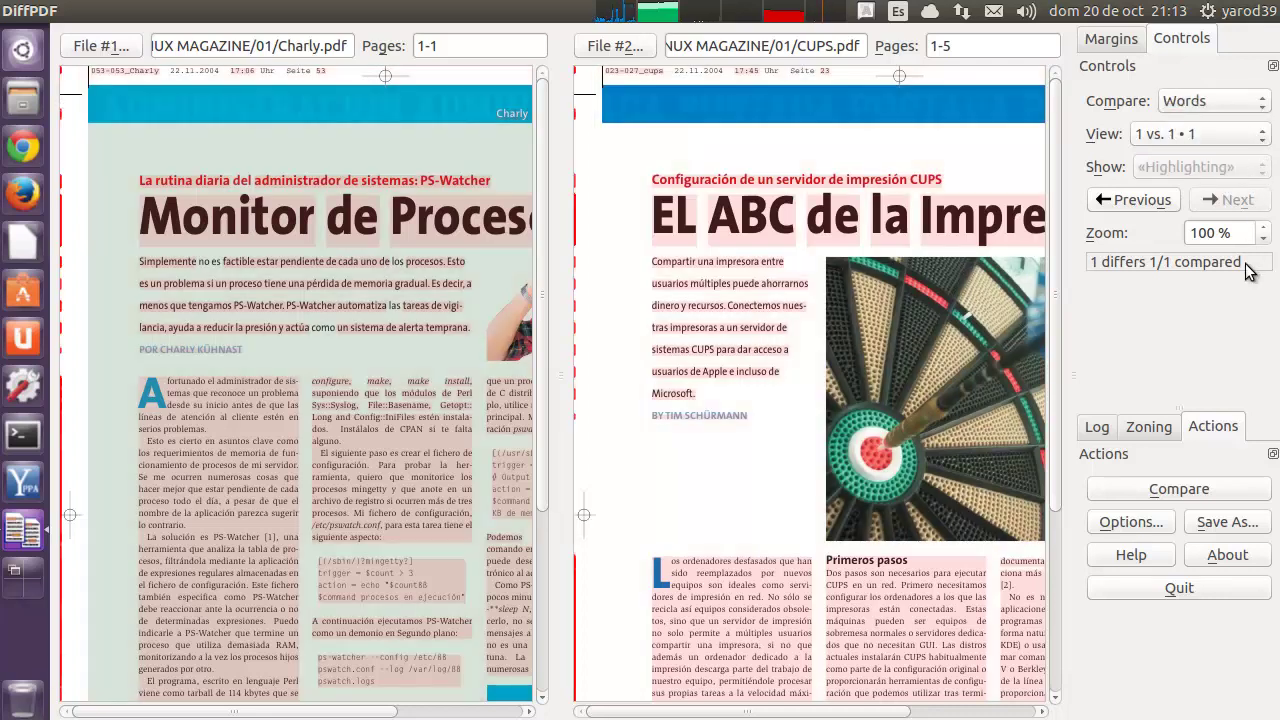
Step: Examine the comparison log and the Zoning settings, leaving Zoning off, and rerun the comparison
{"action": "left_click", "coordinate": [1101, 427]}
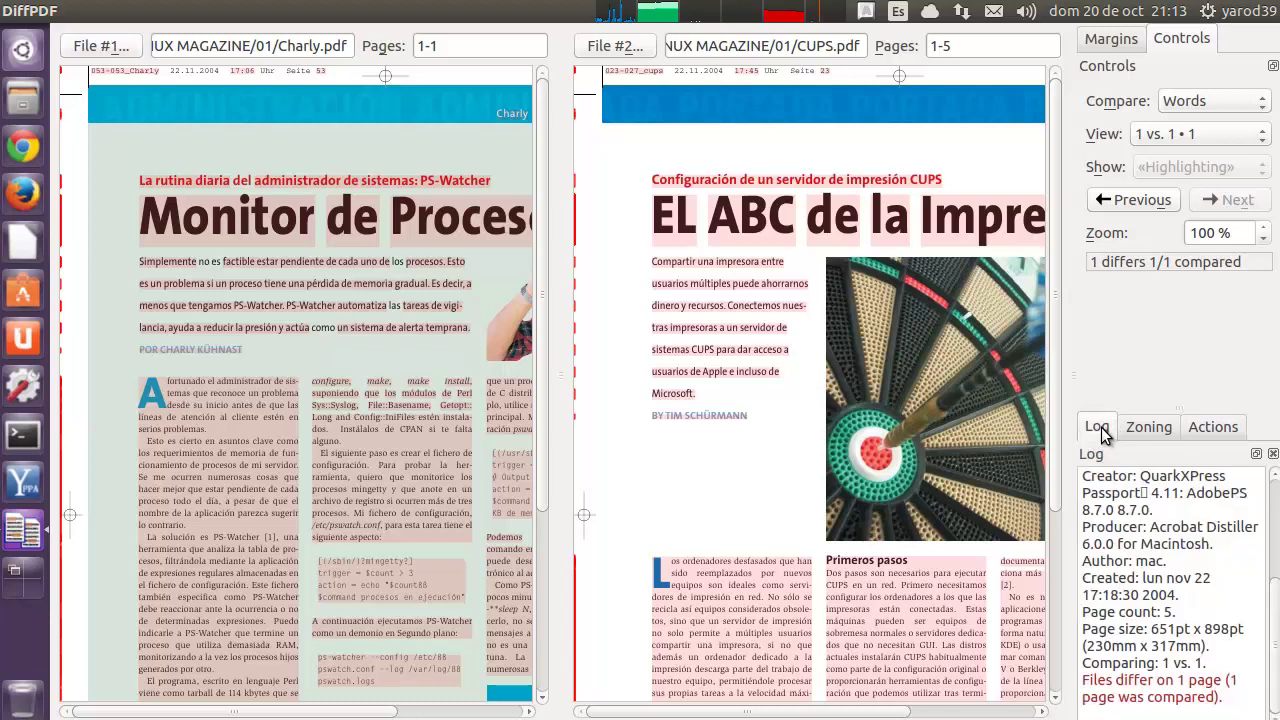
{"action": "left_click", "coordinate": [1141, 436]}
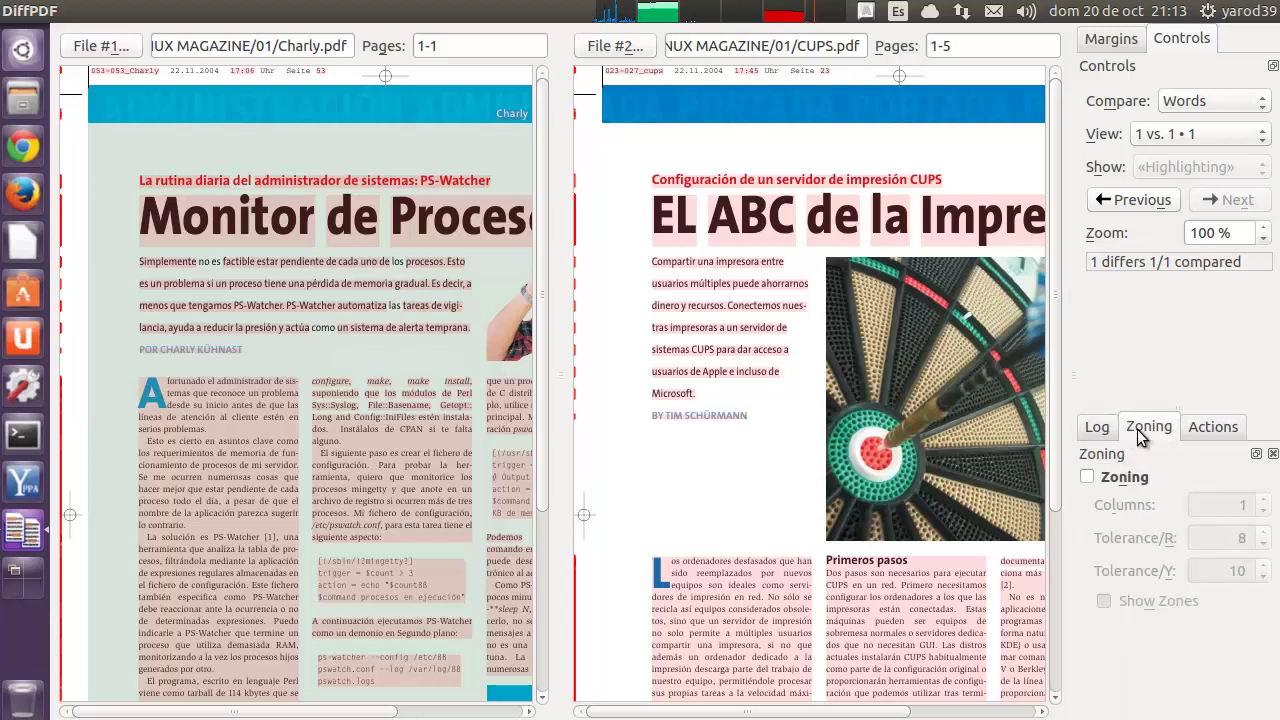
{"action": "left_click", "coordinate": [1122, 476]}
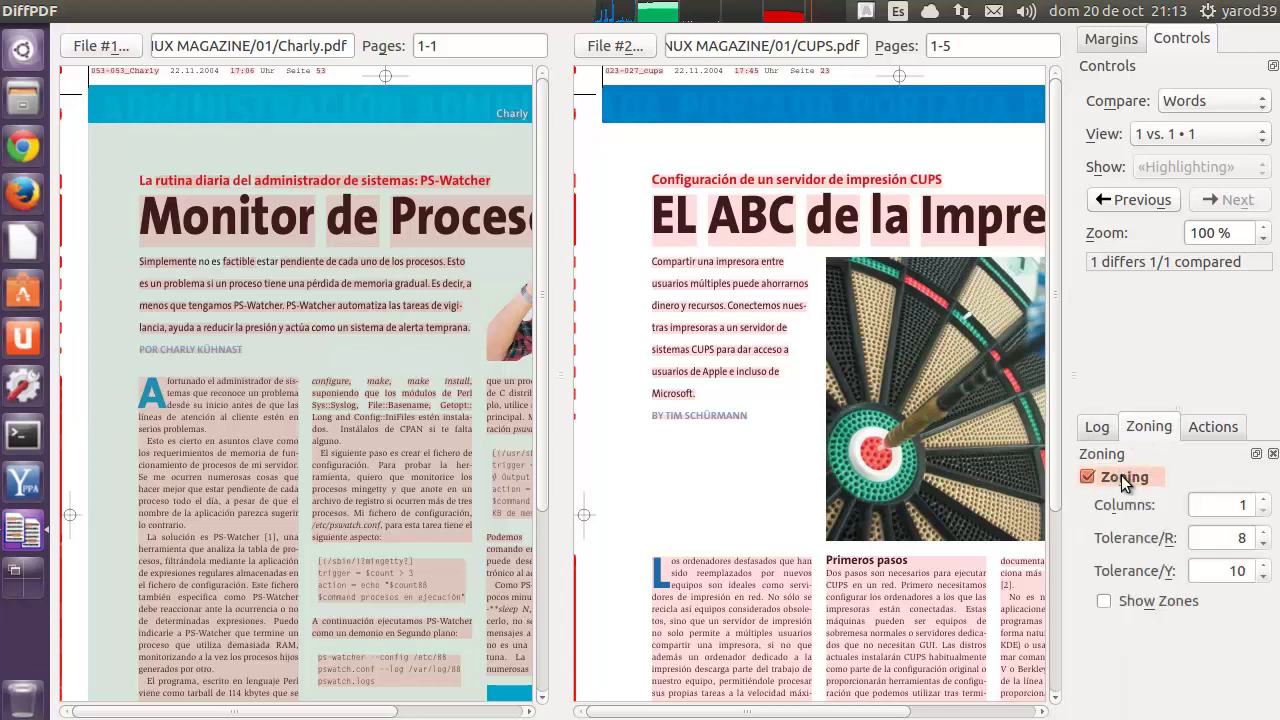
{"action": "left_click", "coordinate": [1122, 478]}
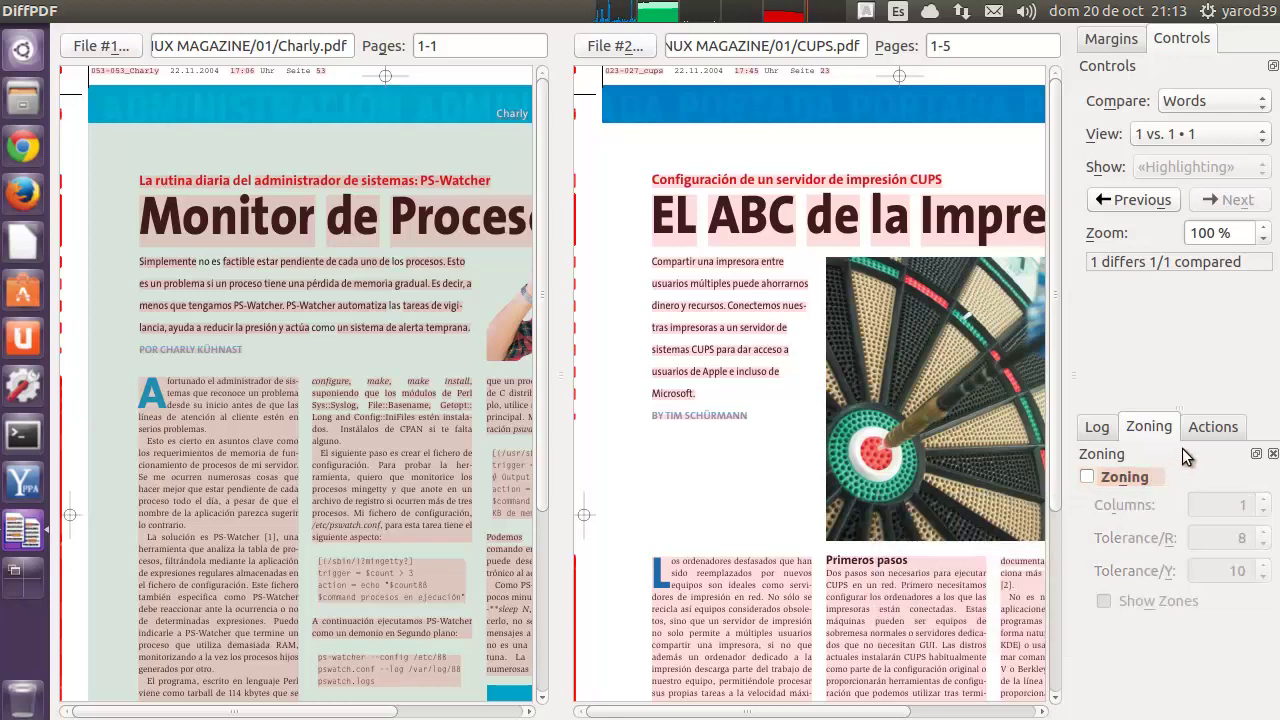
{"action": "left_click", "coordinate": [1213, 430]}
{"action": "left_click", "coordinate": [1186, 489]}
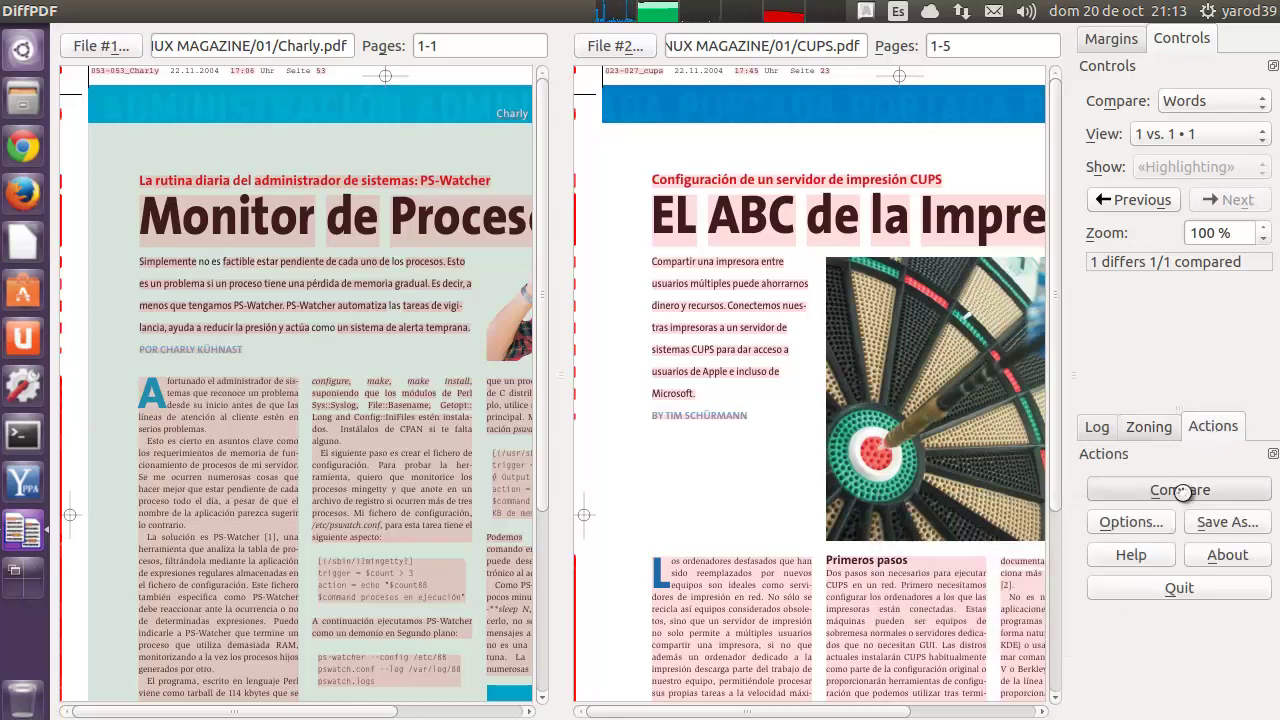
Step: Examine the General, Highlighting and Performance options and the Save As choices, cancelling both dialogs
{"action": "left_click", "coordinate": [1131, 521]}
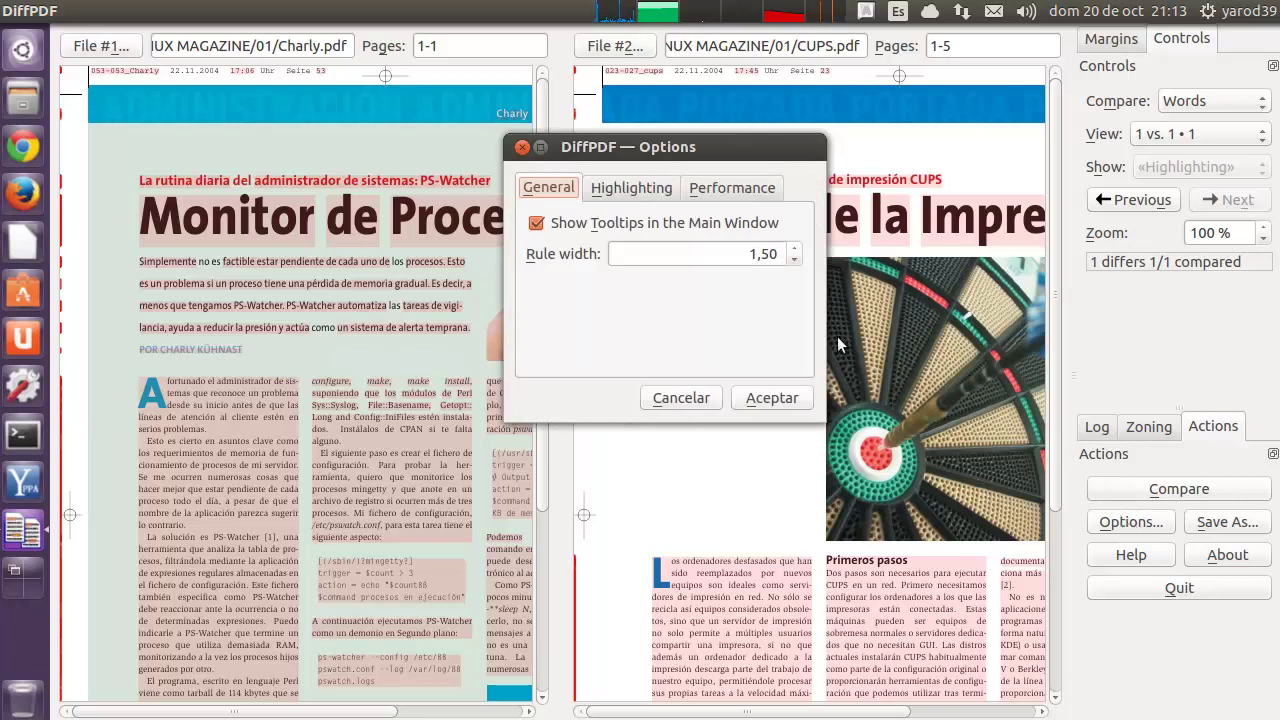
{"action": "left_click", "coordinate": [632, 188]}
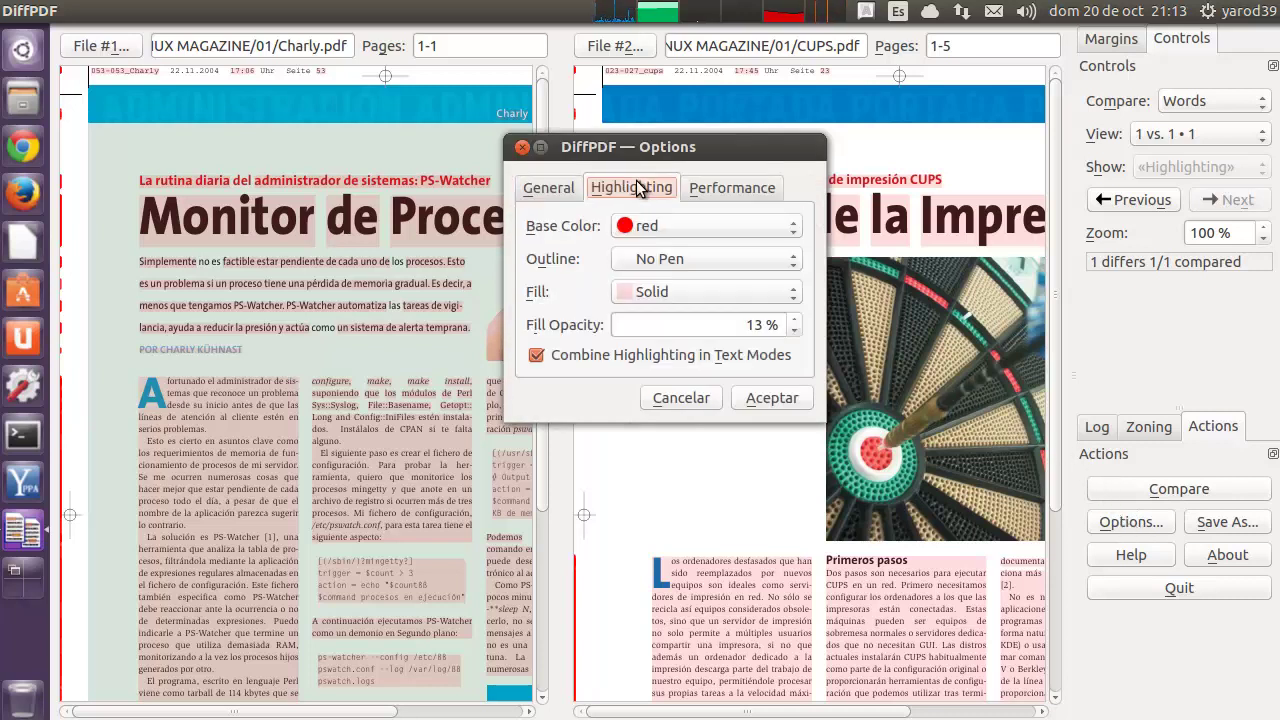
{"action": "left_click", "coordinate": [720, 191]}
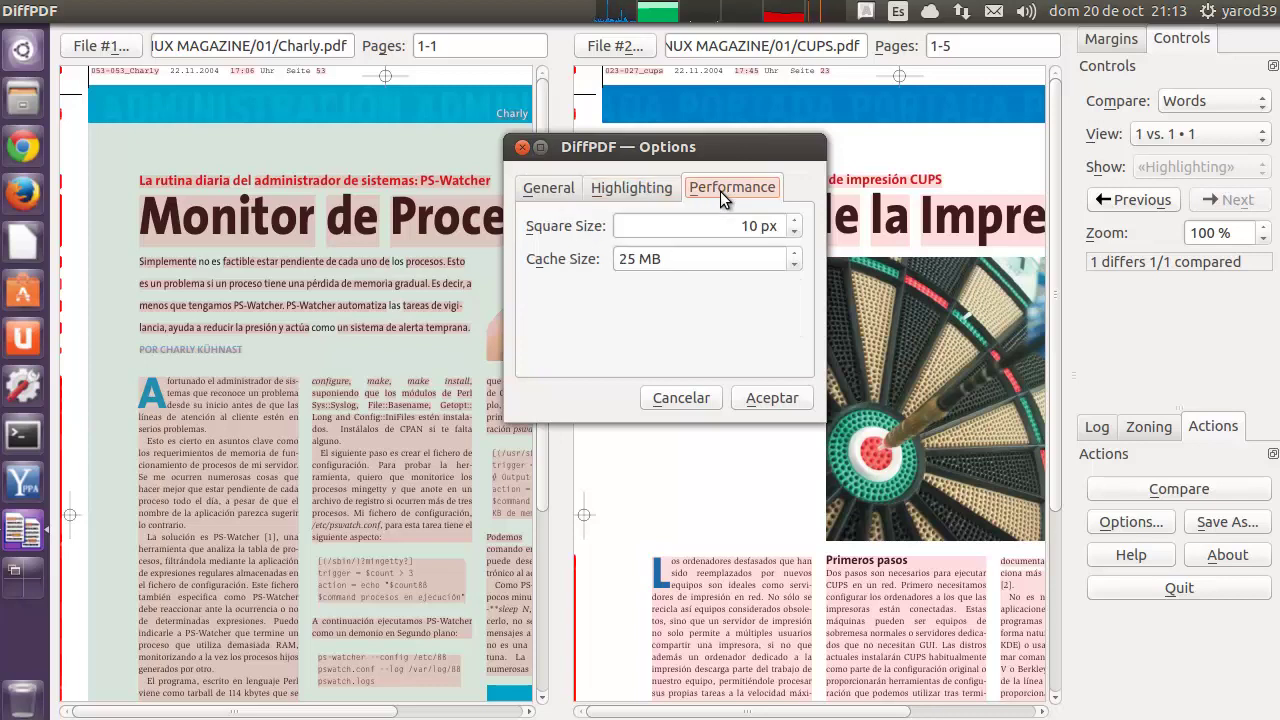
{"action": "left_click", "coordinate": [681, 399]}
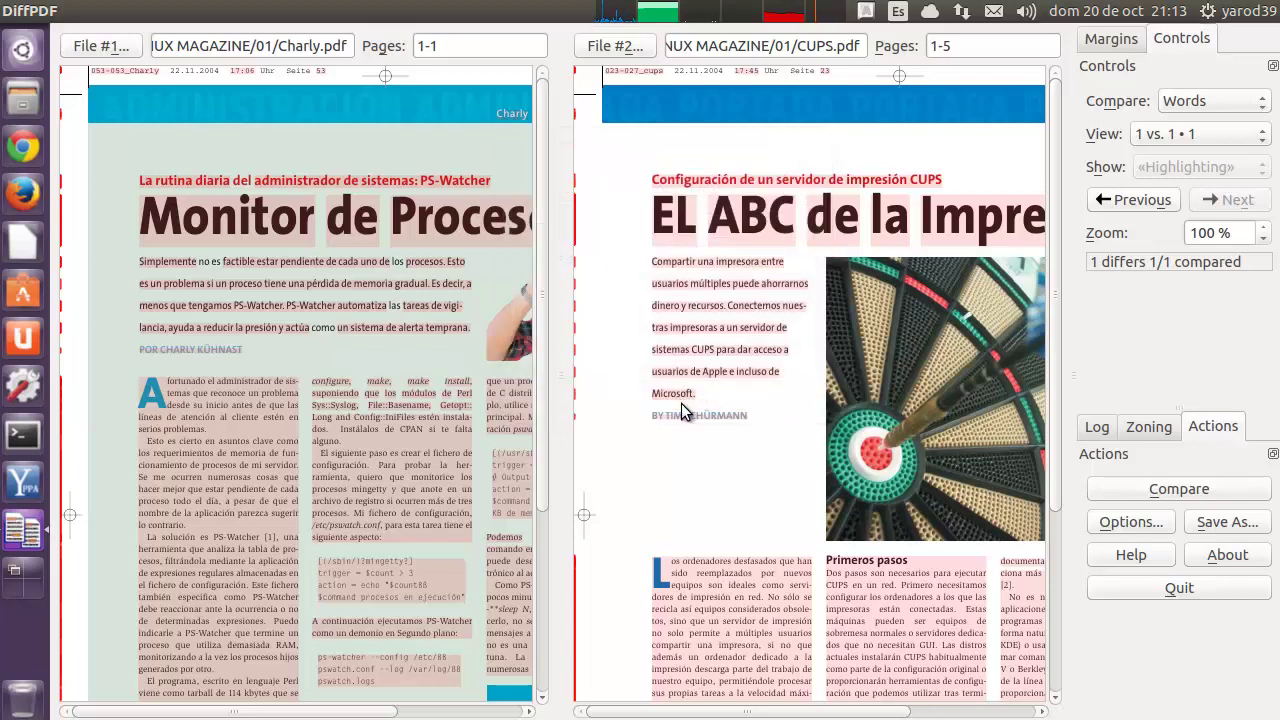
{"action": "left_click", "coordinate": [1218, 521]}
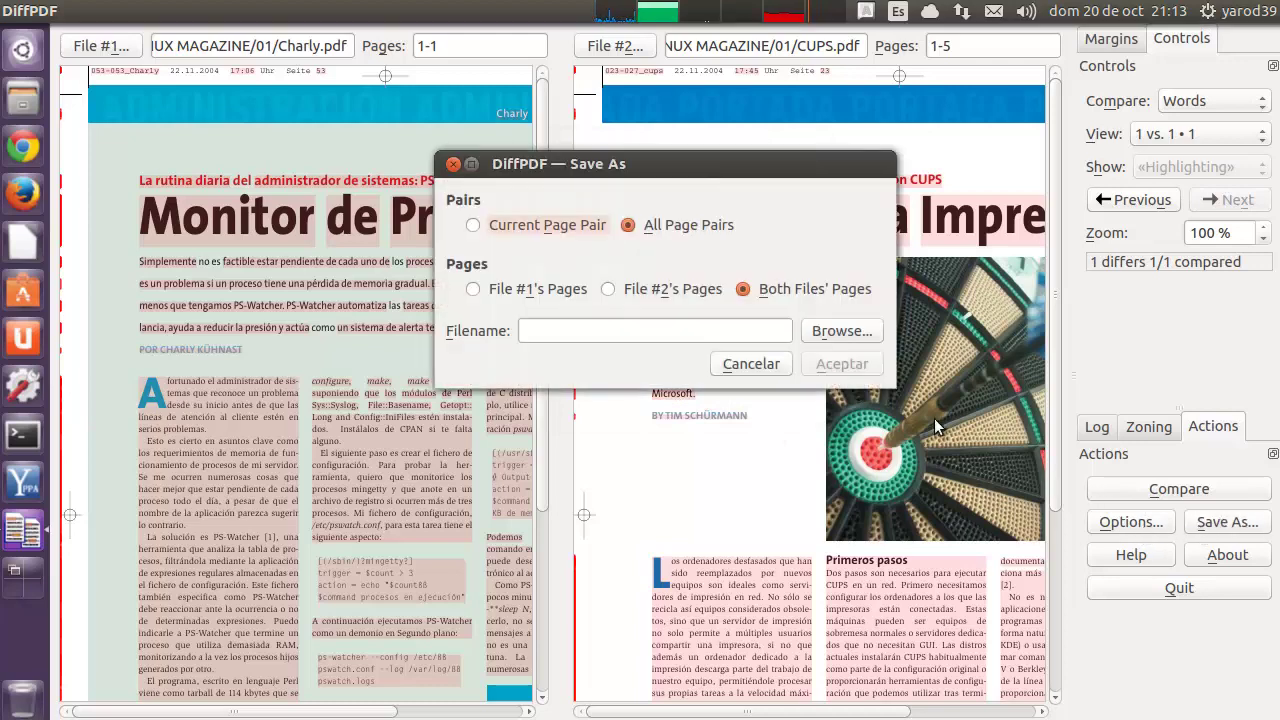
{"action": "left_click", "coordinate": [751, 365]}
Step: View DiffPDF's Help contents and About information, closing each window after viewing it
{"action": "left_click", "coordinate": [1125, 555]}
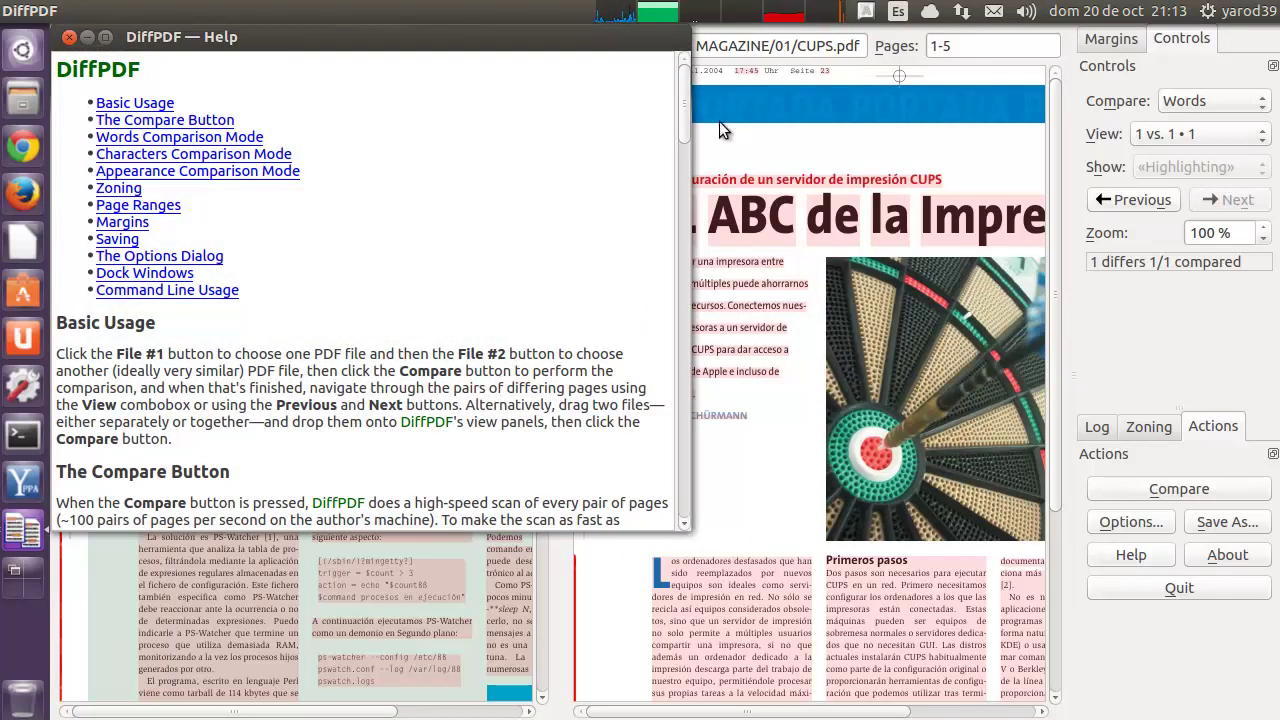
{"action": "left_click", "coordinate": [69, 38]}
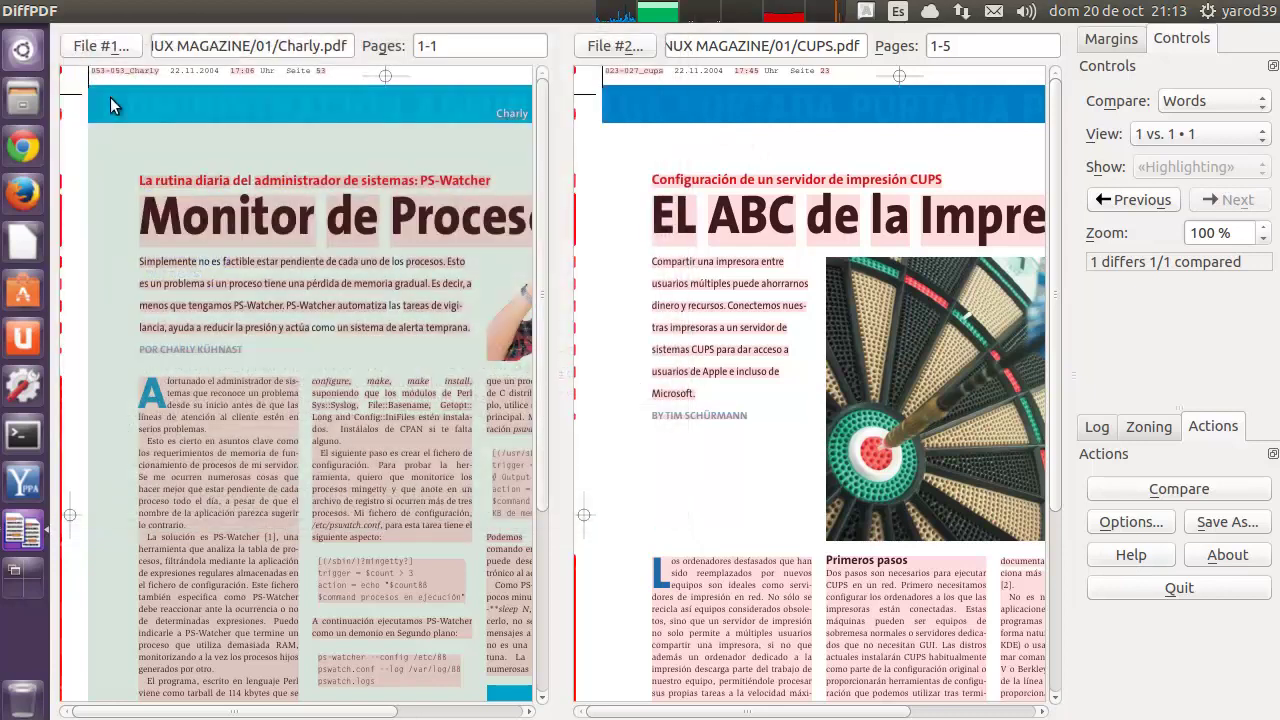
{"action": "left_click", "coordinate": [1227, 555]}
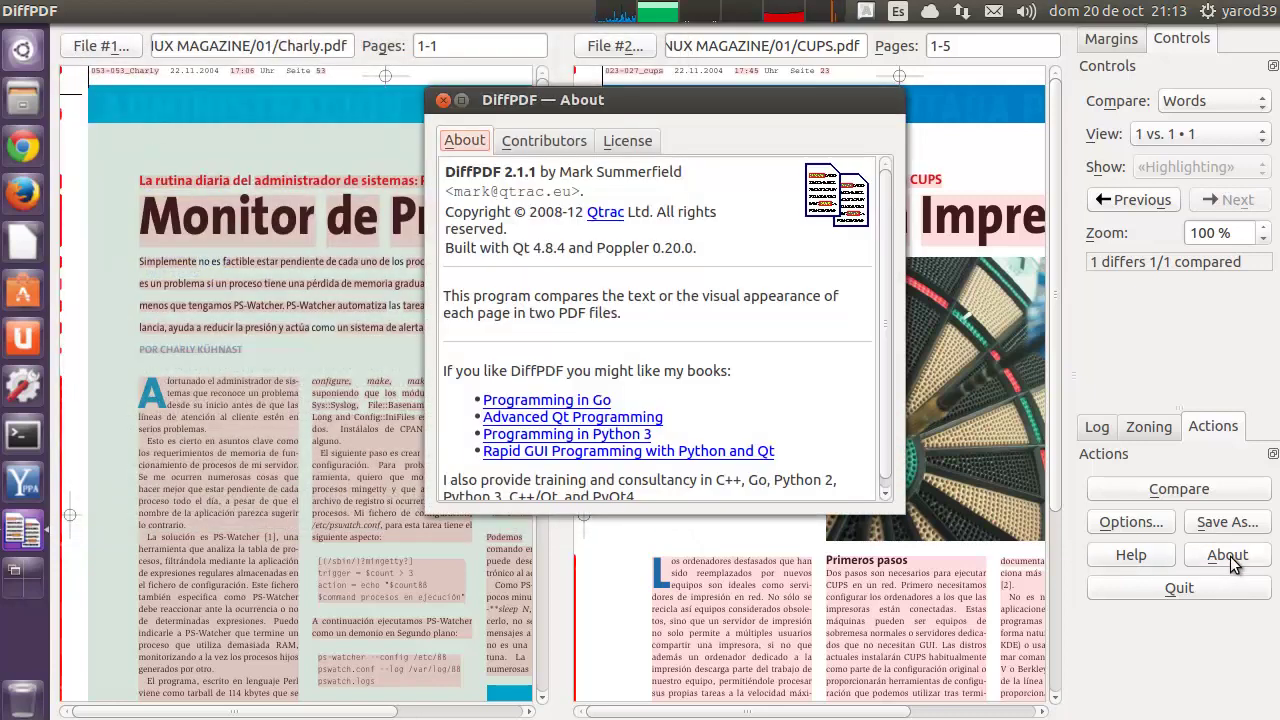
{"action": "left_click", "coordinate": [443, 101]}
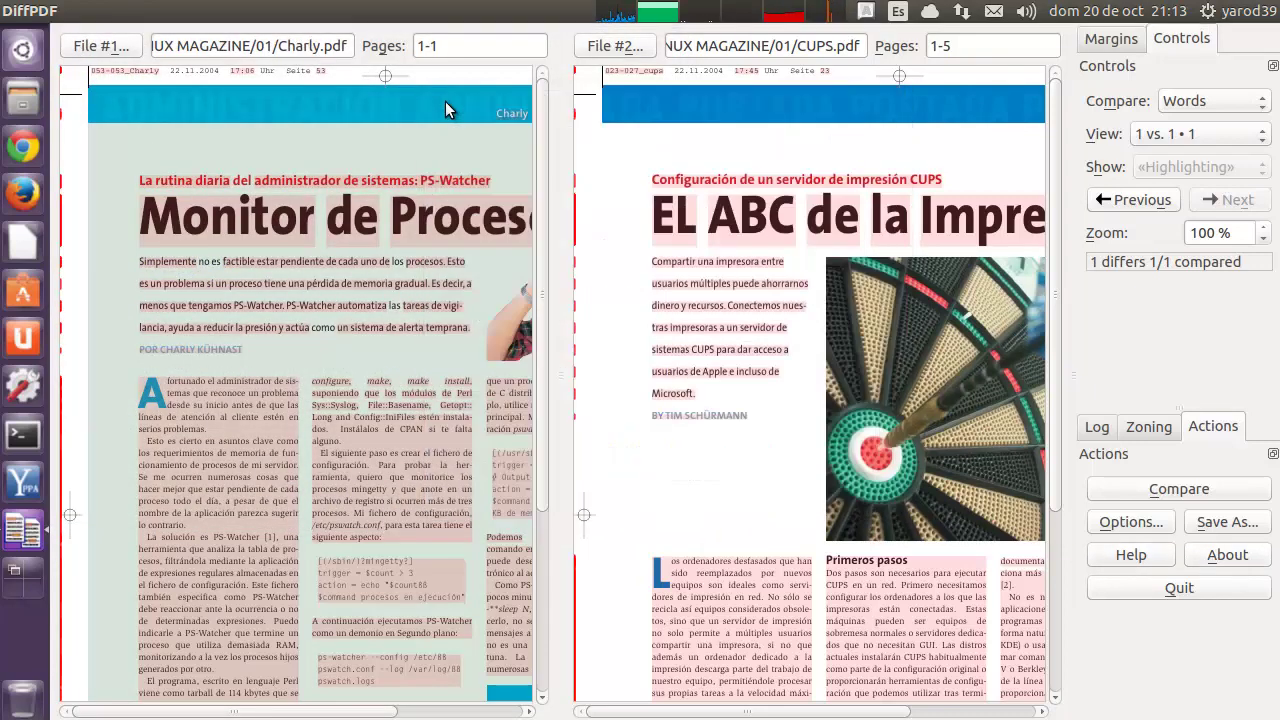
Step: Quit DiffPDF and open the overview of available applications
{"action": "left_click", "coordinate": [1180, 588]}
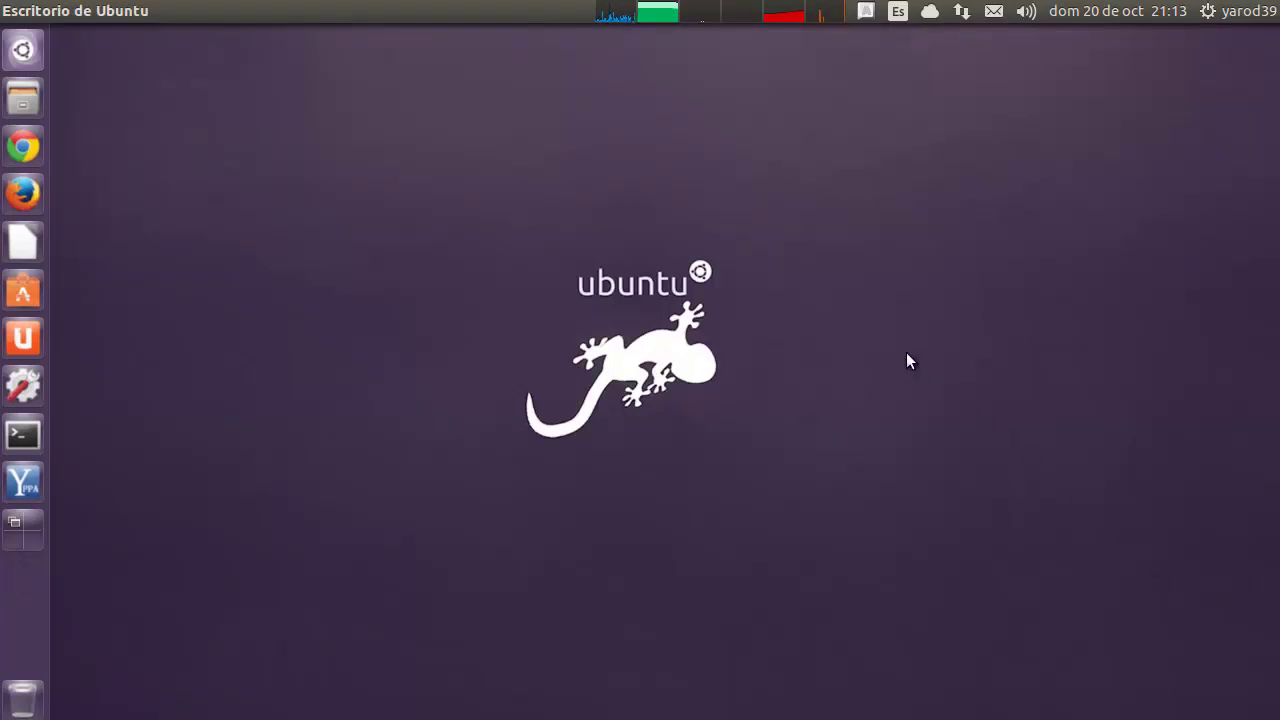
{"action": "left_click", "coordinate": [36, 56]}
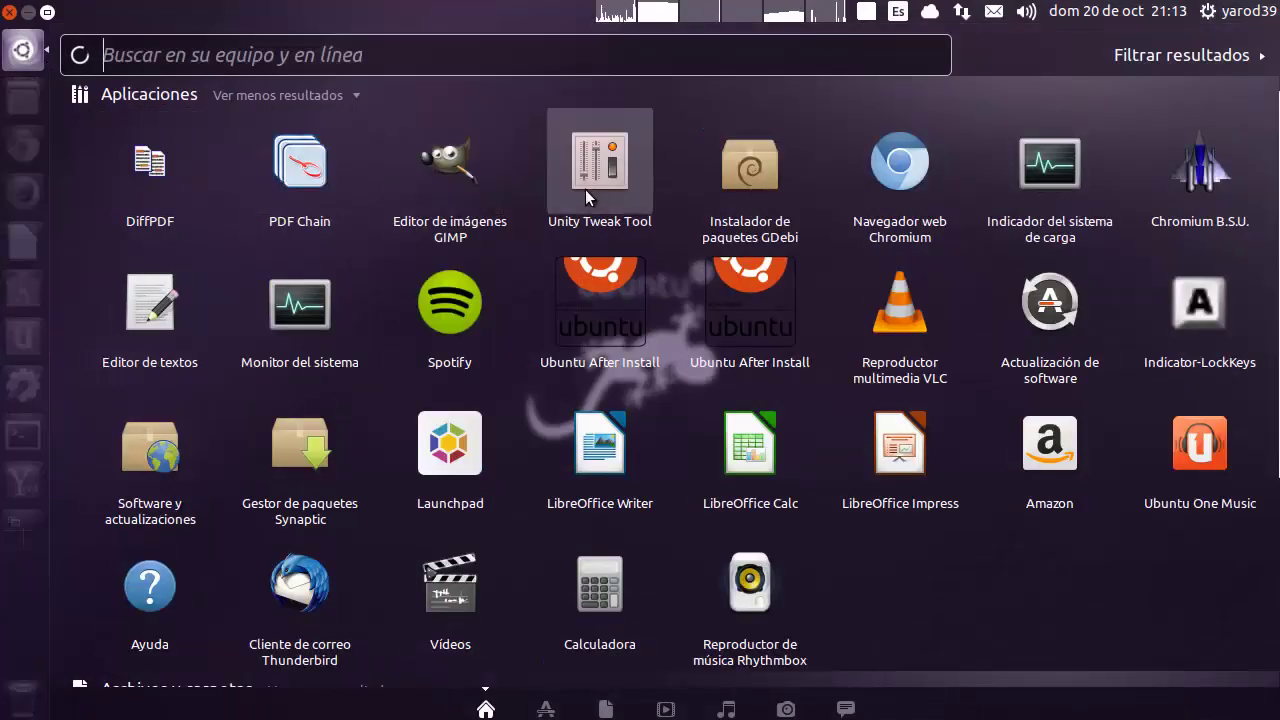